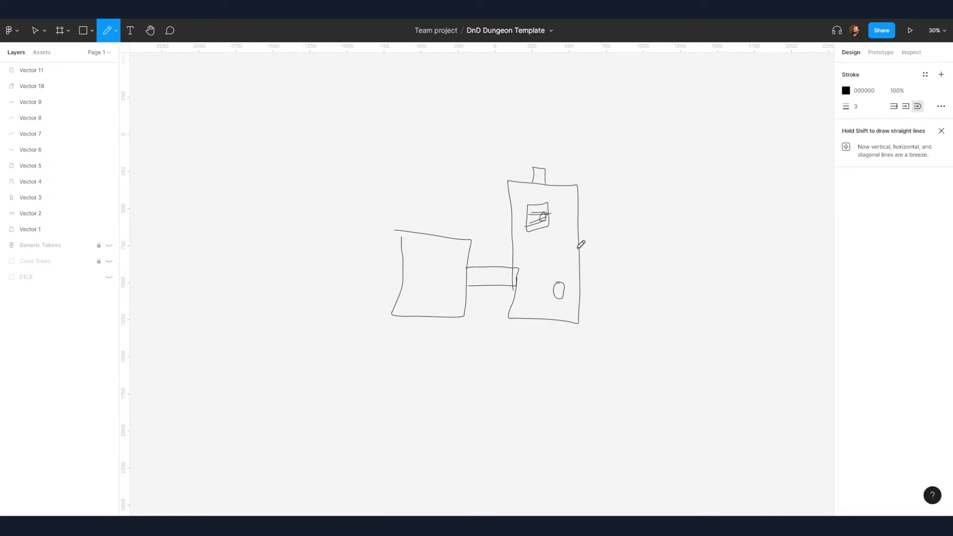
# - Sketch two paths leading right from the tall building and a detailed round window in the left box
pyautogui.moveTo(579, 247)
pyautogui.mouseDown()
pyautogui.moveTo(581, 260)
pyautogui.moveTo(669, 256)
pyautogui.mouseUp()
pyautogui.moveTo(578, 270); pyautogui.dragTo(667, 271)
pyautogui.moveTo(439, 267); pyautogui.dragTo(436, 266)
pyautogui.moveTo(424, 271)
pyautogui.mouseDown()
pyautogui.moveTo(425, 286)
pyautogui.moveTo(437, 283)
pyautogui.mouseUp()
pyautogui.moveTo(426, 276); pyautogui.dragTo(437, 277)
pyautogui.moveTo(427, 281); pyautogui.dragTo(436, 280)
pyautogui.moveTo(439, 279); pyautogui.dragTo(431, 286)
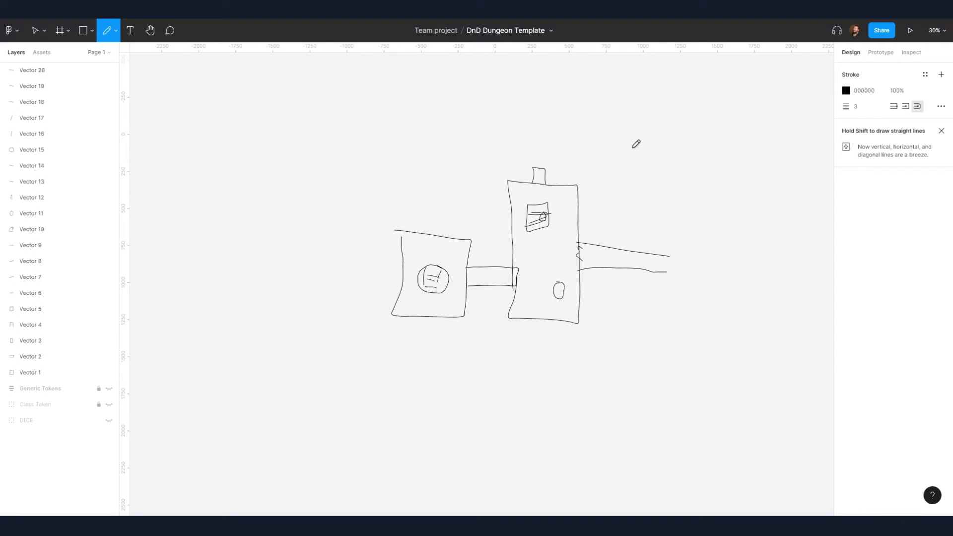
# - Add roofs, a chimney and side lines to the buildings, plus a long looping stroke around them
pyautogui.moveTo(400, 230); pyautogui.dragTo(472, 239)
pyautogui.moveTo(475, 203); pyautogui.dragTo(457, 323)
pyautogui.moveTo(510, 182); pyautogui.dragTo(532, 186)
pyautogui.moveTo(532, 186)
pyautogui.mouseDown()
pyautogui.moveTo(545, 168)
pyautogui.moveTo(549, 183)
pyautogui.mouseUp()
pyautogui.moveTo(550, 159)
pyautogui.mouseDown()
pyautogui.moveTo(547, 185)
pyautogui.moveTo(603, 323)
pyautogui.mouseUp()
pyautogui.moveTo(577, 323); pyautogui.dragTo(596, 318)
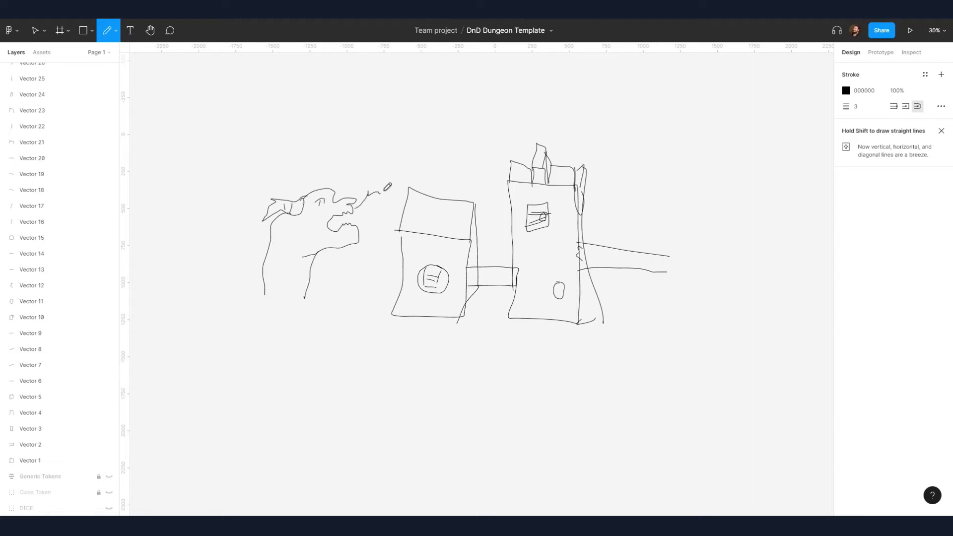
pyautogui.moveTo(385, 190)
pyautogui.mouseDown()
pyautogui.moveTo(436, 340)
pyautogui.moveTo(512, 248)
pyautogui.moveTo(536, 318)
pyautogui.mouseUp()
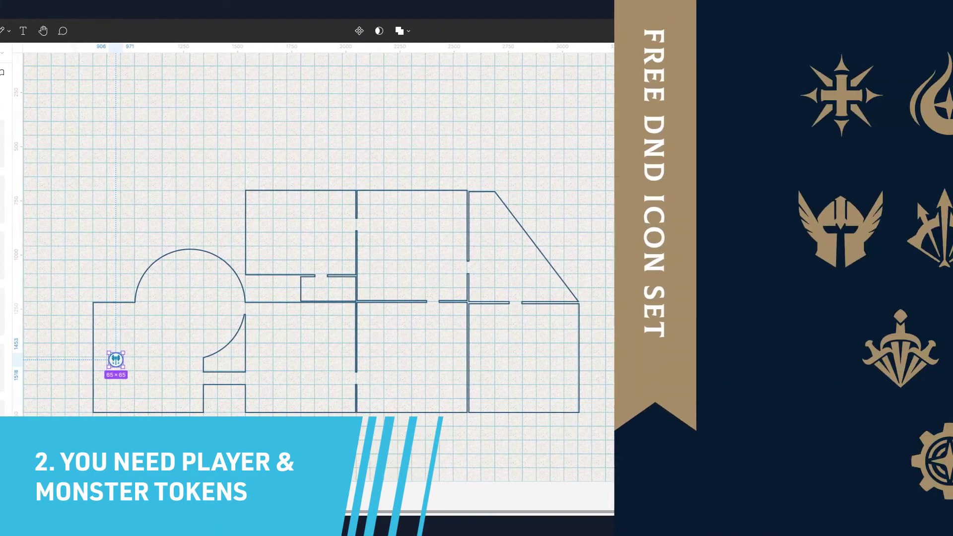
# - Circle the spots above the G tokens and near the lower tokens, and box below the B token
pyautogui.scroll(10, 86, 342)
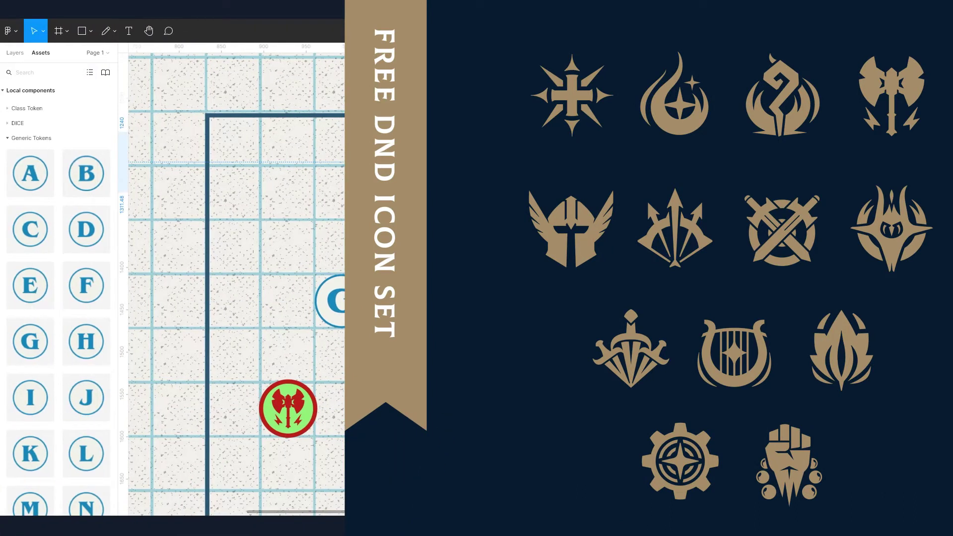
pyautogui.moveTo(344, 164)
pyautogui.mouseDown()
pyautogui.moveTo(343, 201)
pyautogui.moveTo(347, 159)
pyautogui.mouseUp()
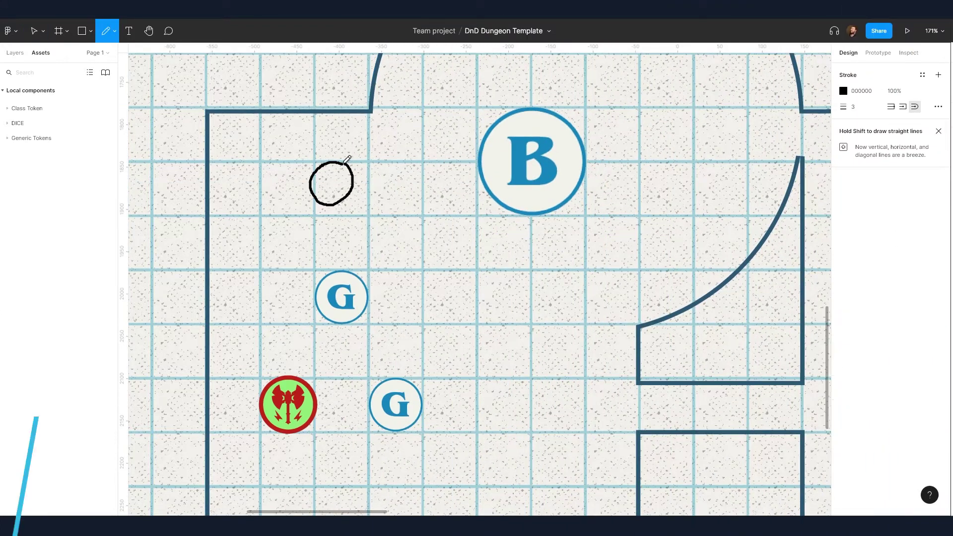
pyautogui.scroll(-3, 471, 329)
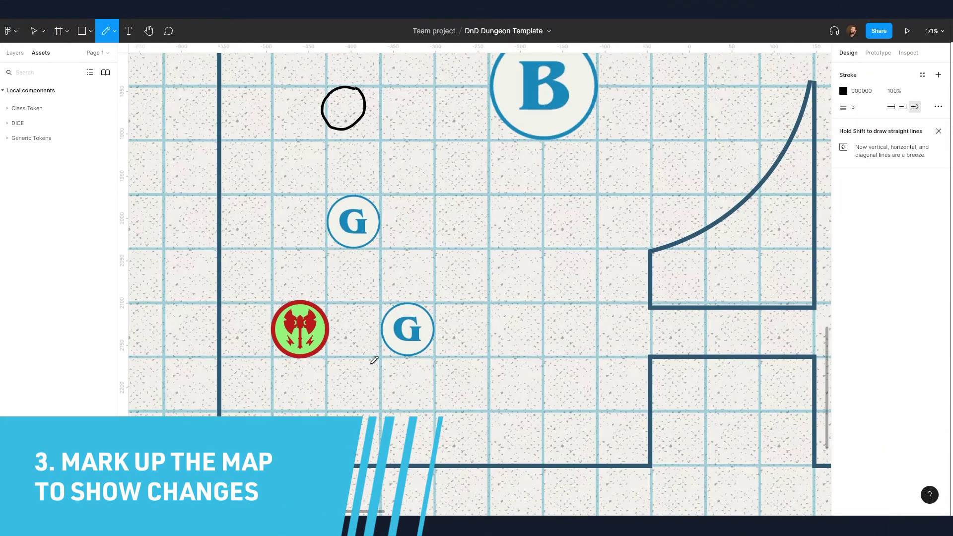
pyautogui.moveTo(374, 356)
pyautogui.mouseDown()
pyautogui.moveTo(336, 368)
pyautogui.moveTo(341, 394)
pyautogui.moveTo(378, 392)
pyautogui.moveTo(375, 359)
pyautogui.mouseUp()
pyautogui.moveTo(465, 217); pyautogui.dragTo(423, 310)
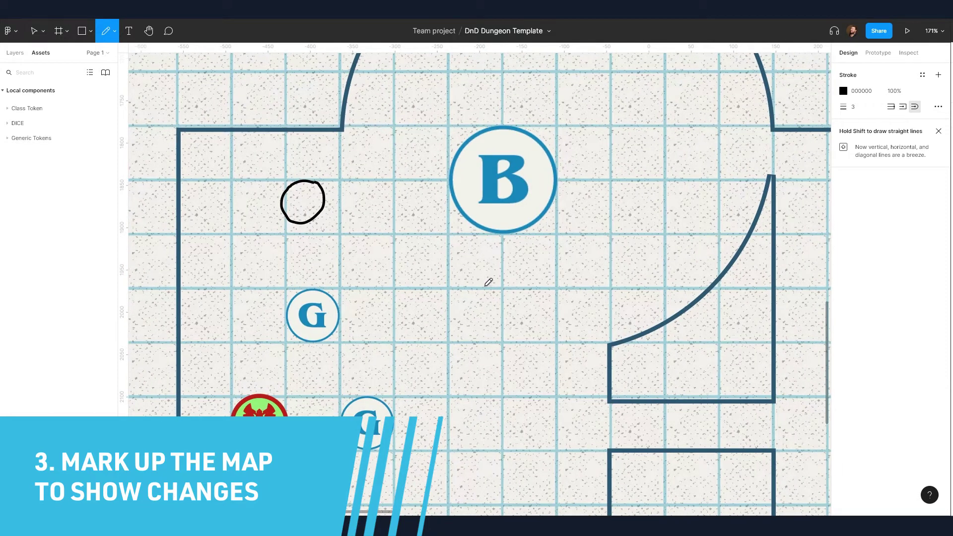
pyautogui.moveTo(448, 346)
pyautogui.mouseDown()
pyautogui.moveTo(451, 393)
pyautogui.moveTo(487, 393)
pyautogui.moveTo(491, 346)
pyautogui.mouseUp()
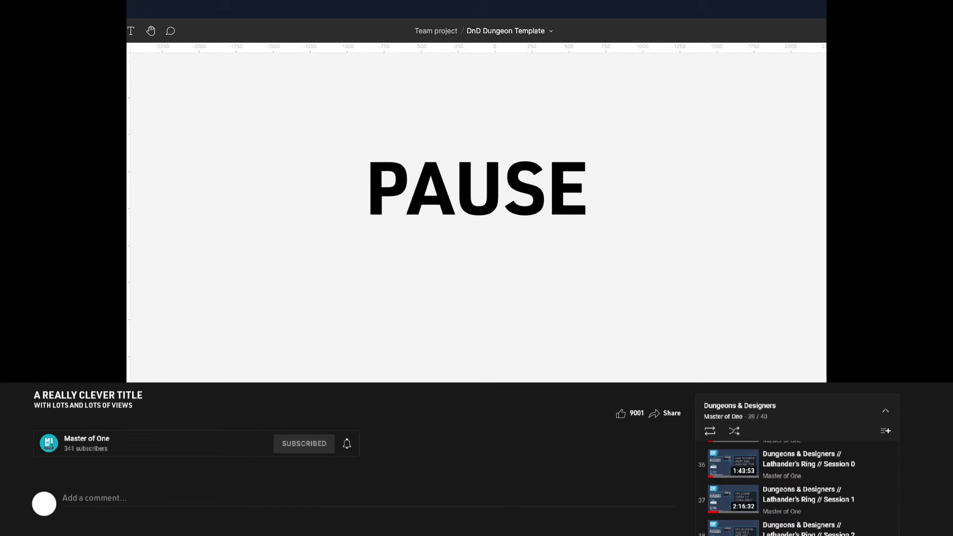
# - Draw a new frame and size it to 4096 × 2048
pyautogui.press('f')
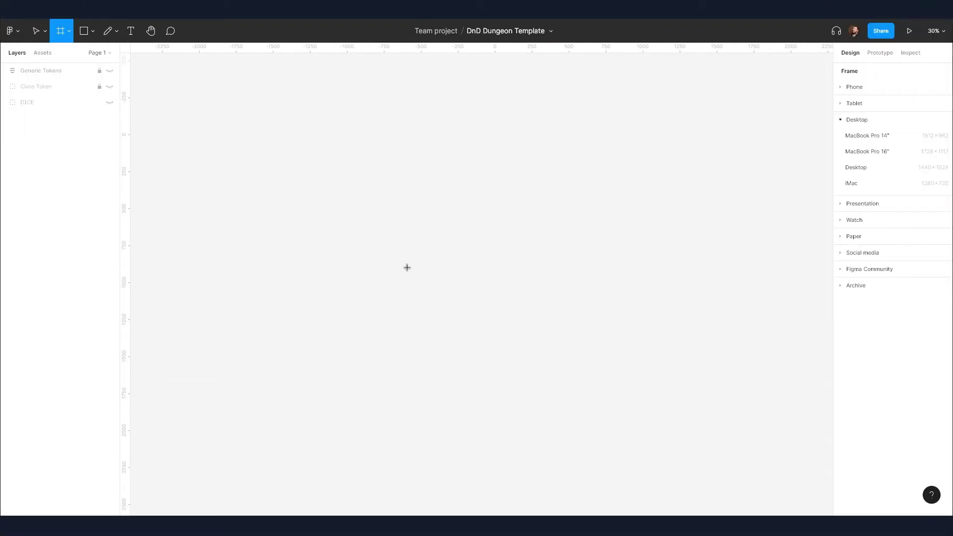
pyautogui.moveTo(290, 217)
pyautogui.mouseDown()
pyautogui.moveTo(587, 327)
pyautogui.moveTo(681, 378)
pyautogui.mouseUp()
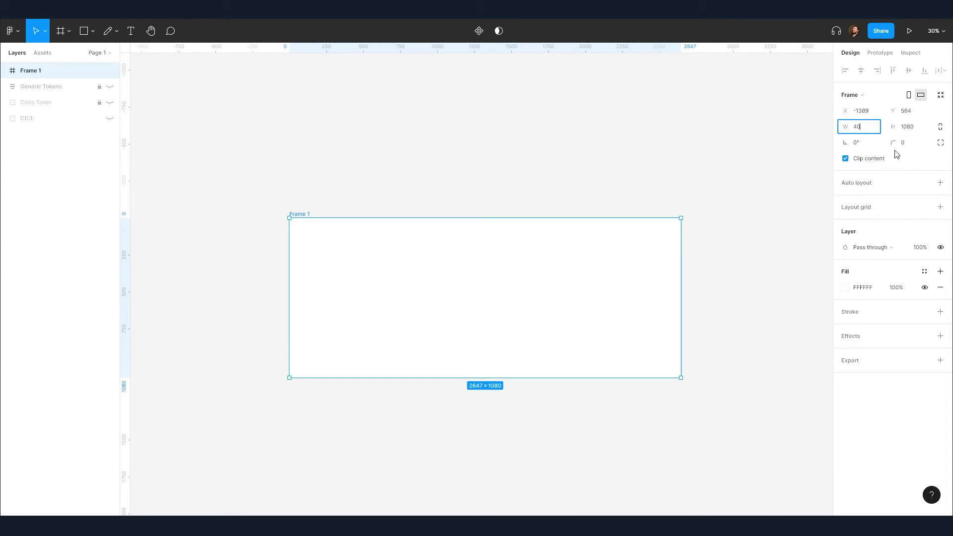
pyautogui.press('Tab')
pyautogui.write('204')
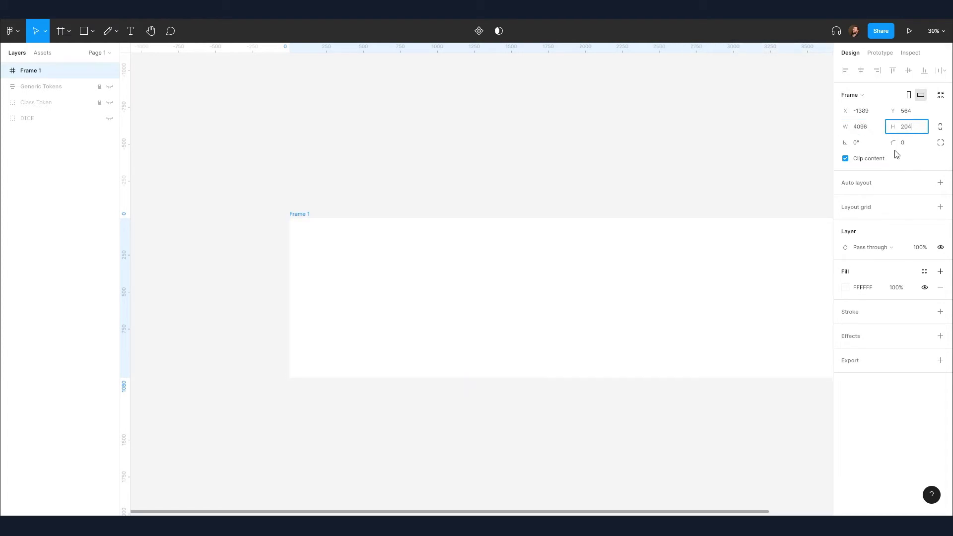
pyautogui.write('78')
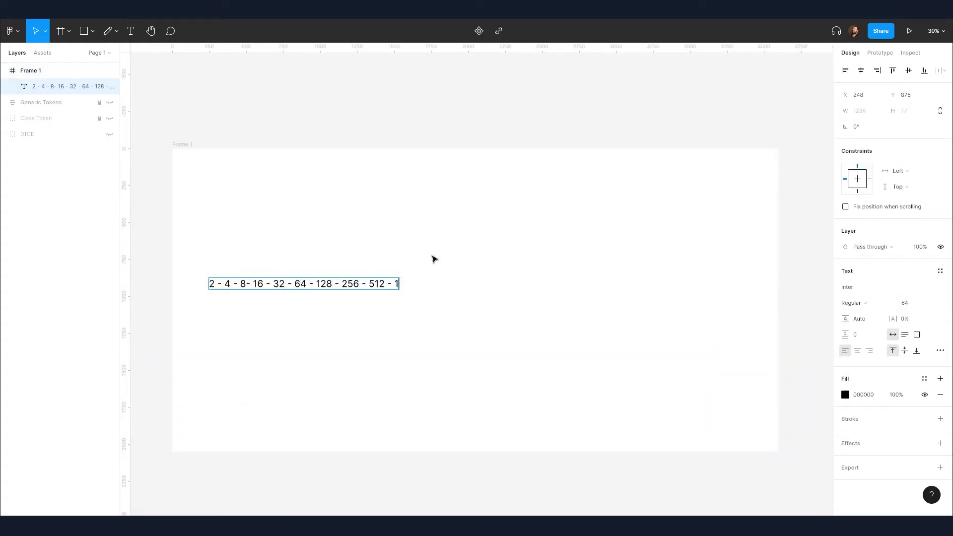
pyautogui.write('4096')
pyautogui.press('Escape')
# - Delete the leftover number-sequence text from the canvas
pyautogui.moveTo(285, 287); pyautogui.dragTo(390, 303)
pyautogui.click(104, 279)
pyautogui.moveTo(287, 258); pyautogui.dragTo(513, 368)
pyautogui.press('Delete')
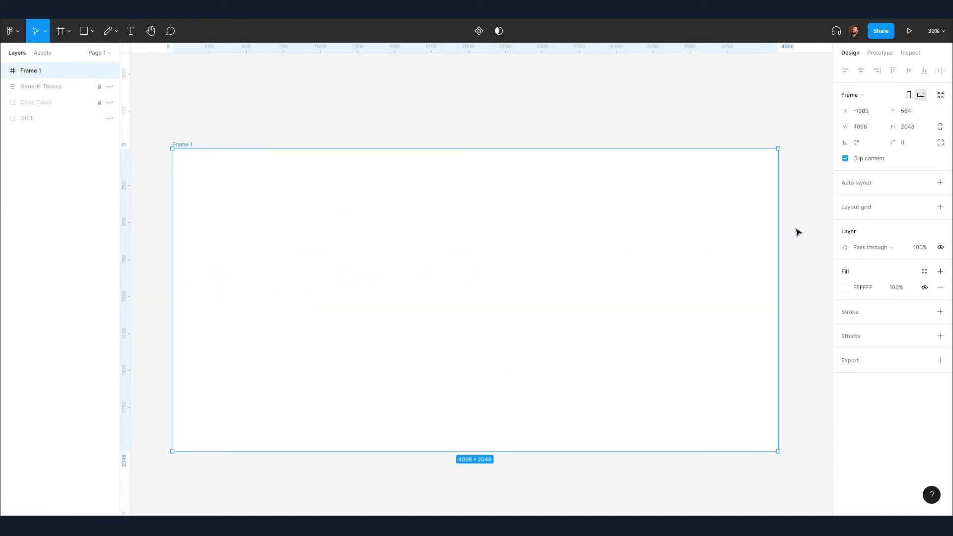
# - Change Frame 1's fill from solid to the Tile.jpg image
pyautogui.click(845, 288)
pyautogui.click(732, 258)
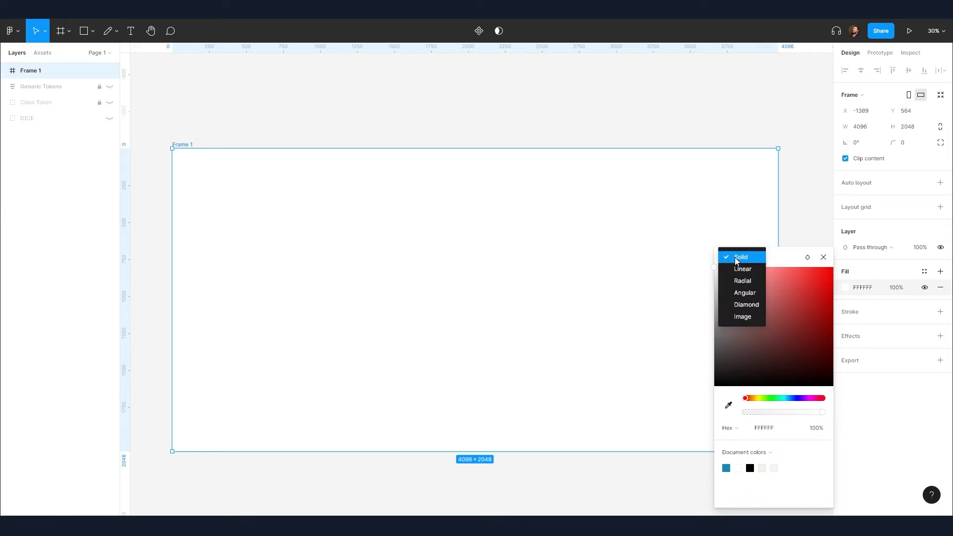
pyautogui.click(742, 316)
pyautogui.click(784, 329)
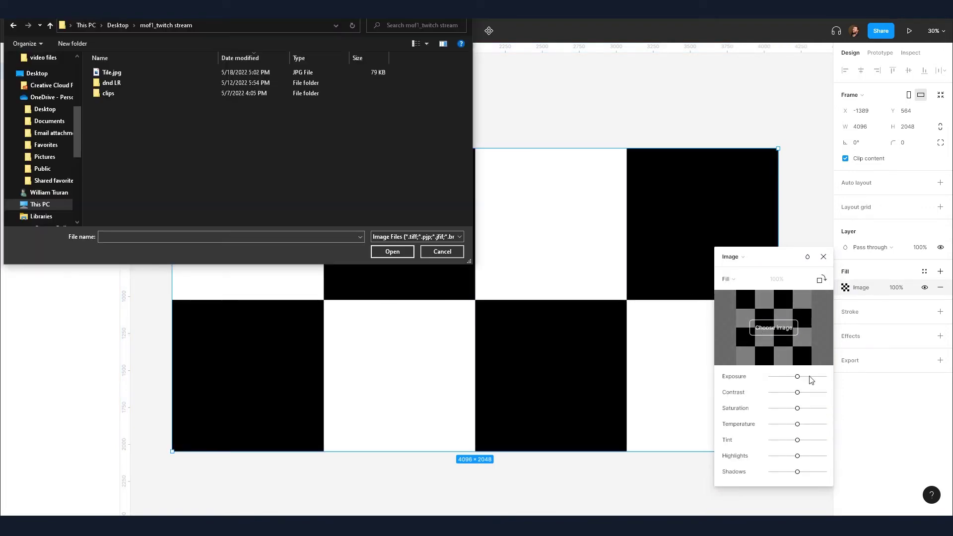
pyautogui.doubleClick(119, 72)
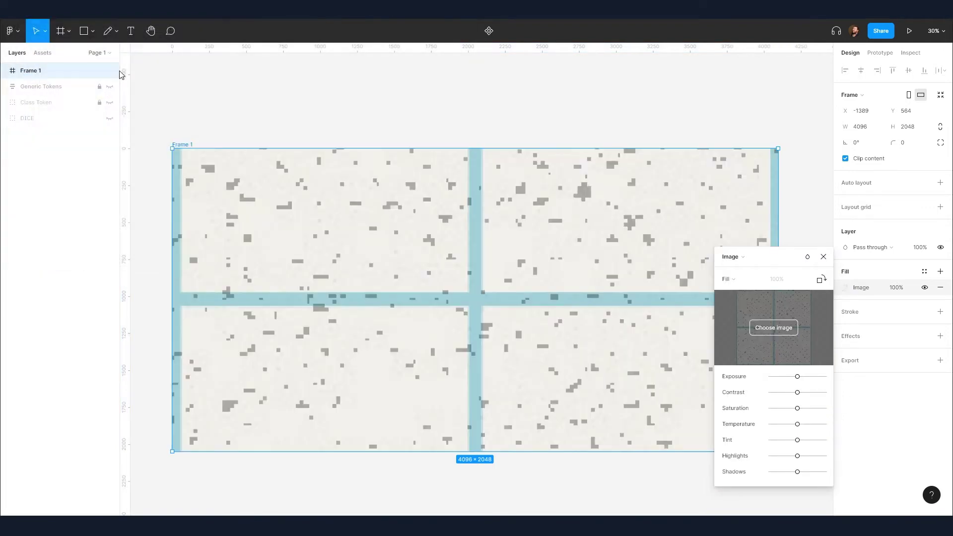
# - Set the image fill to Tile mode with each tile shrunk to 128 × 128
pyautogui.click(728, 279)
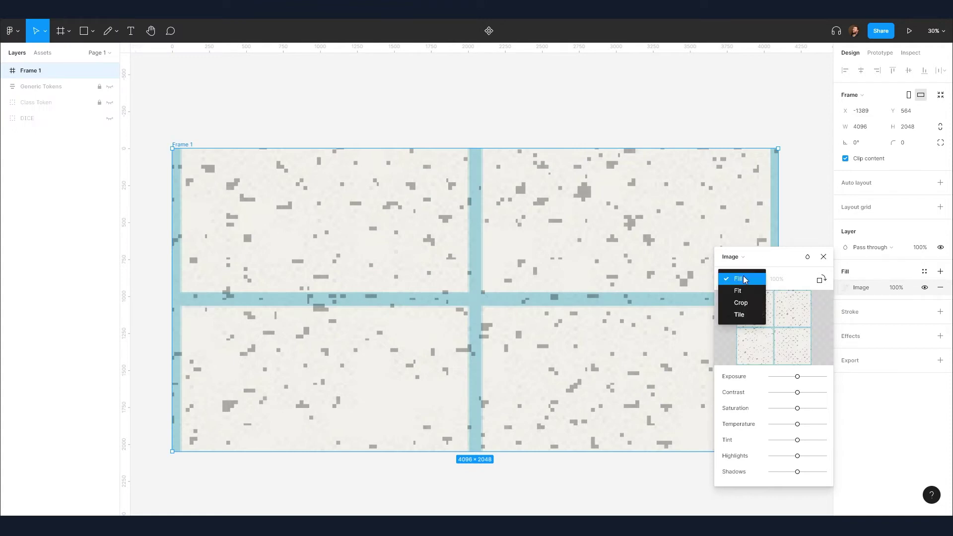
pyautogui.click(739, 315)
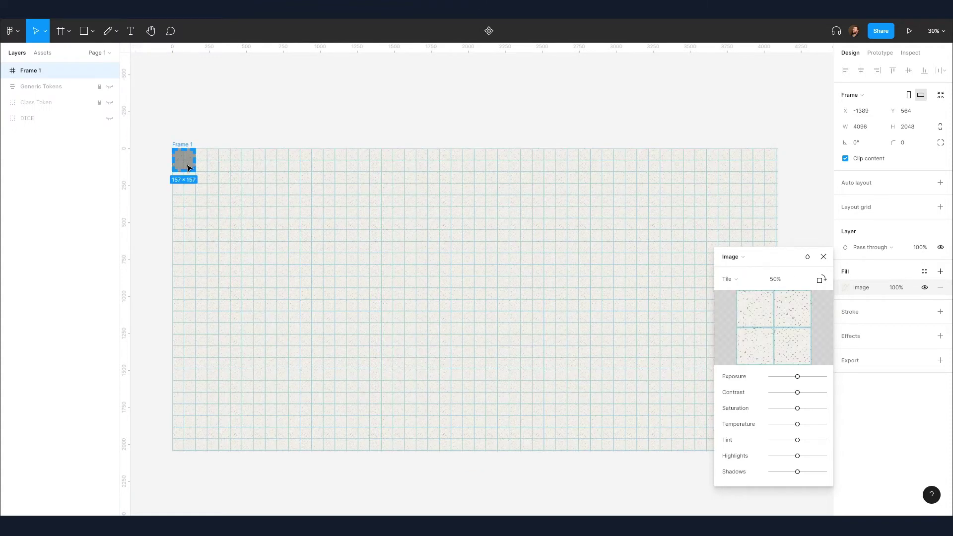
pyautogui.scroll(4, 182, 171)
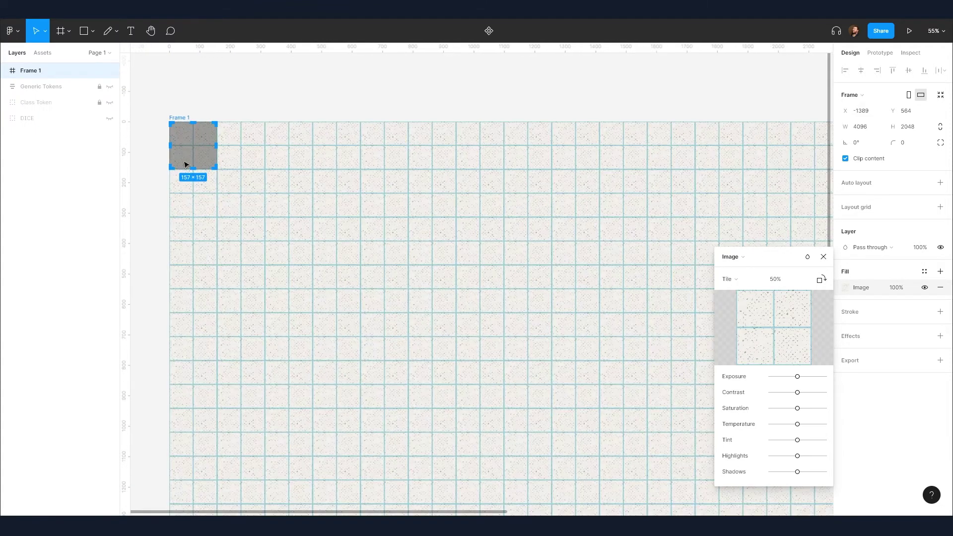
pyautogui.scroll(3, 211, 160)
pyautogui.moveTo(220, 171); pyautogui.dragTo(214, 164)
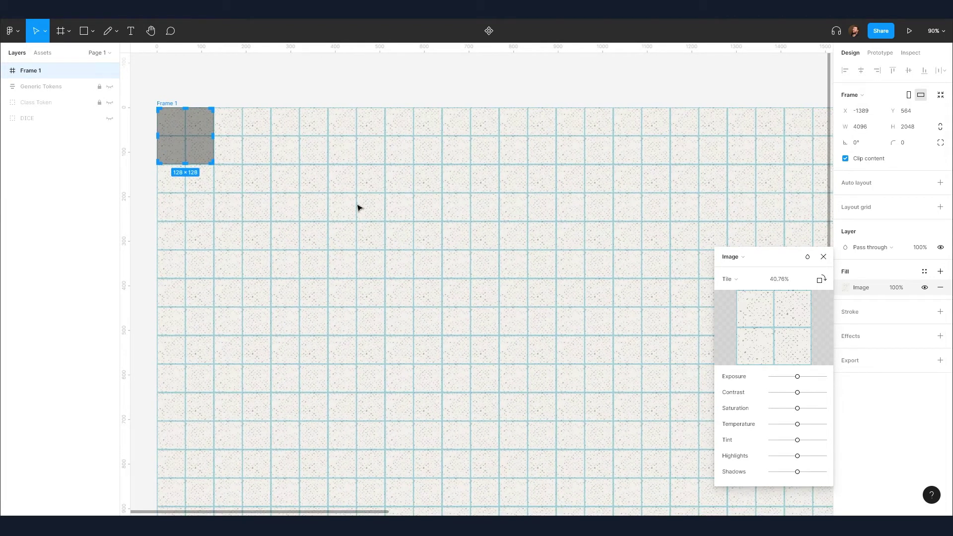
pyautogui.scroll(-5, 366, 234)
pyautogui.hscroll(5, 498, 139)
pyautogui.scroll(-3, 397, 130)
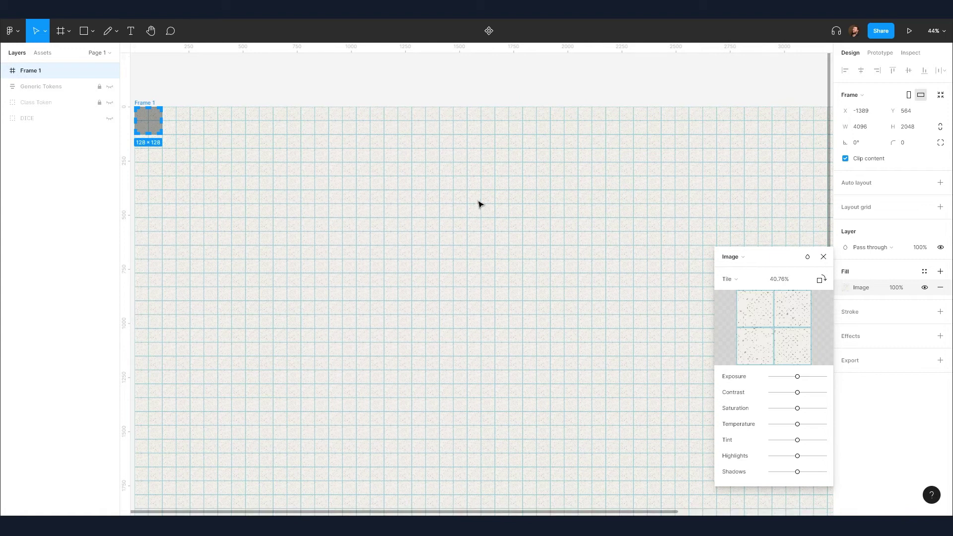
pyautogui.scroll(-2, 511, 213)
pyautogui.scroll(-5, 497, 226)
pyautogui.scroll(1, 428, 208)
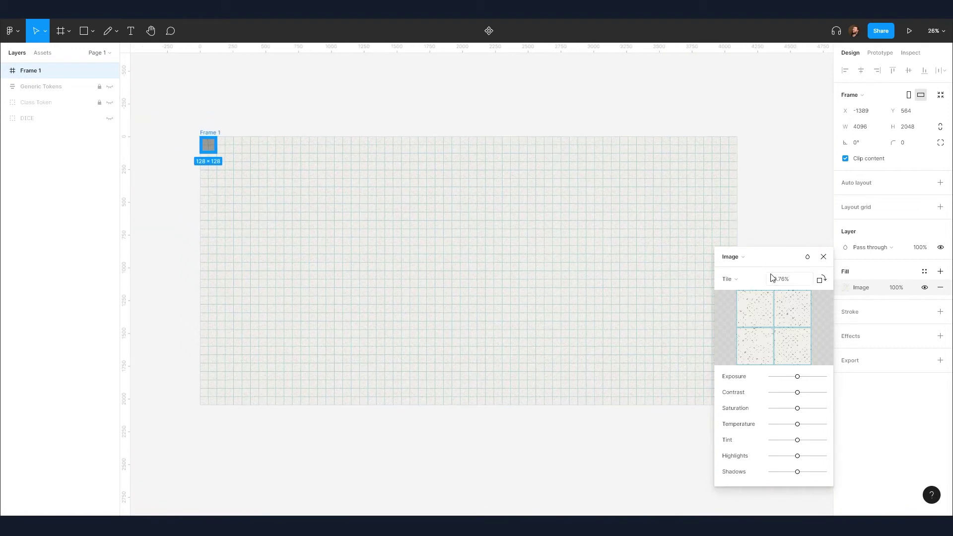
pyautogui.click(824, 257)
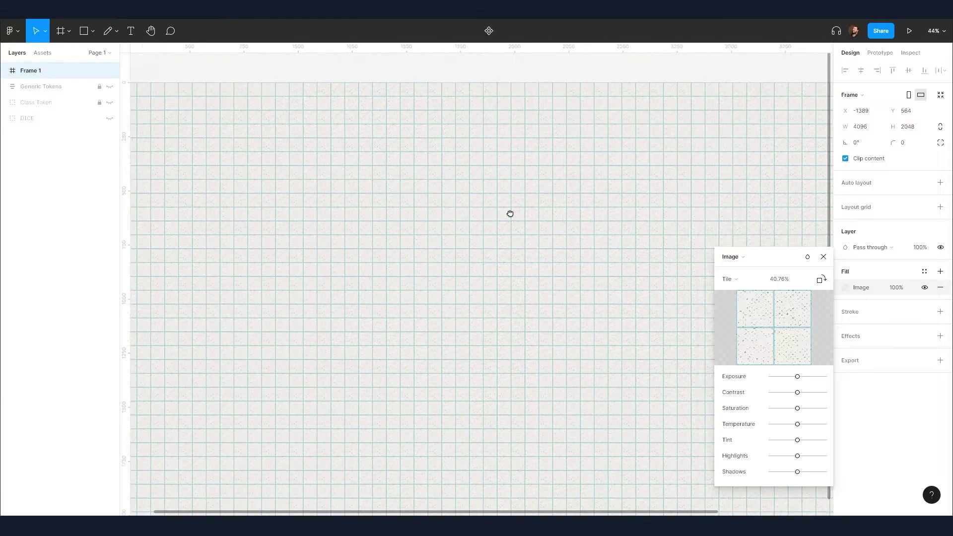
pyautogui.scroll(-3, 510, 213)
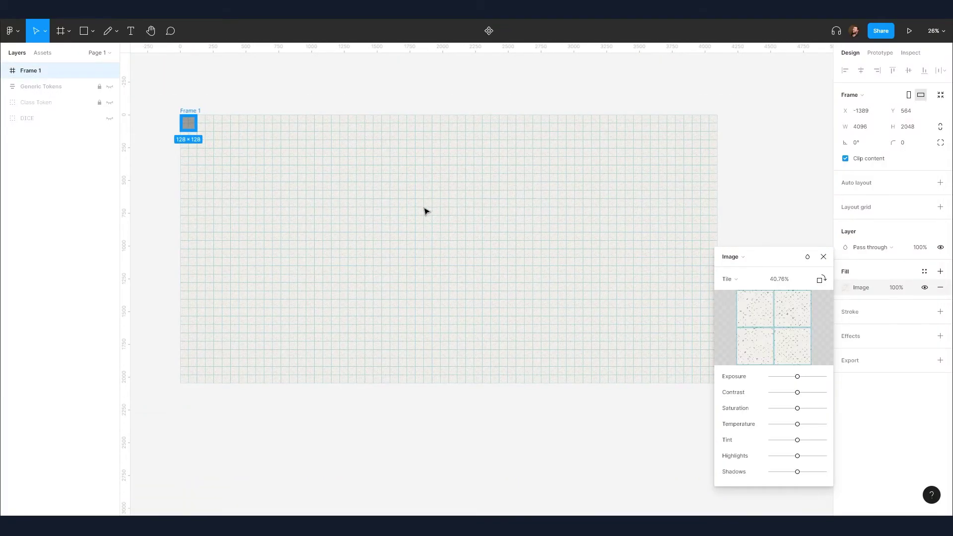
# - Draw a small square and align it to the frame's top-left corner
pyautogui.click(824, 256)
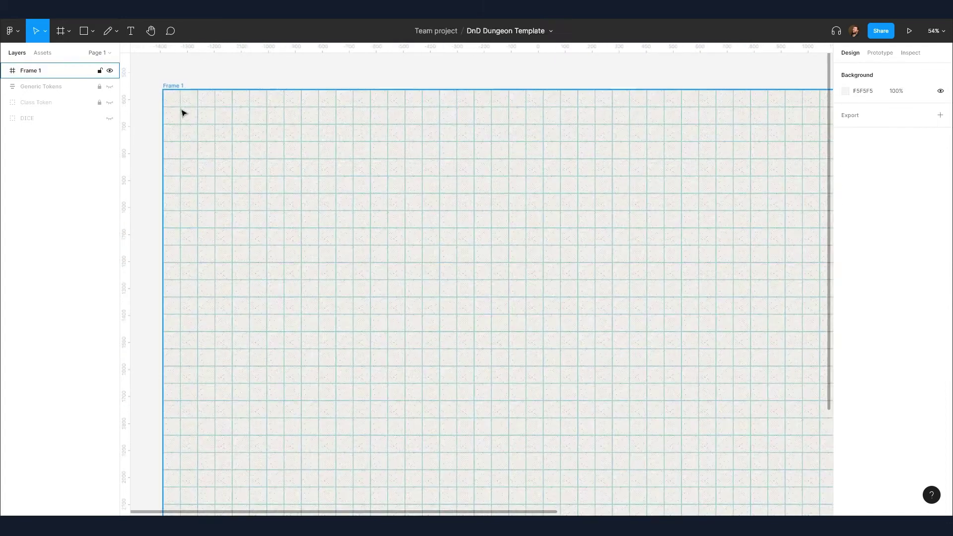
pyautogui.scroll(2, 181, 110)
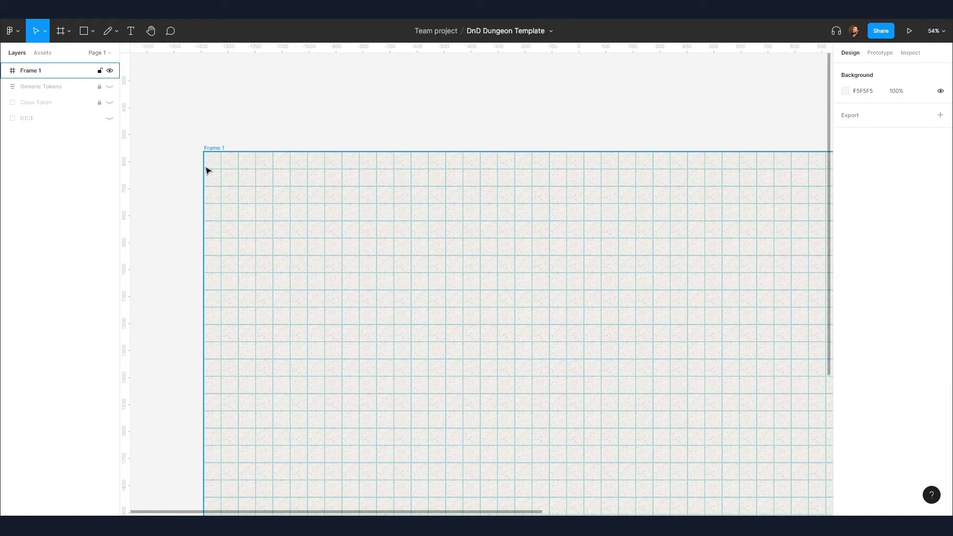
pyautogui.press('r')
pyautogui.moveTo(225, 180); pyautogui.dragTo(244, 196)
pyautogui.click(845, 70)
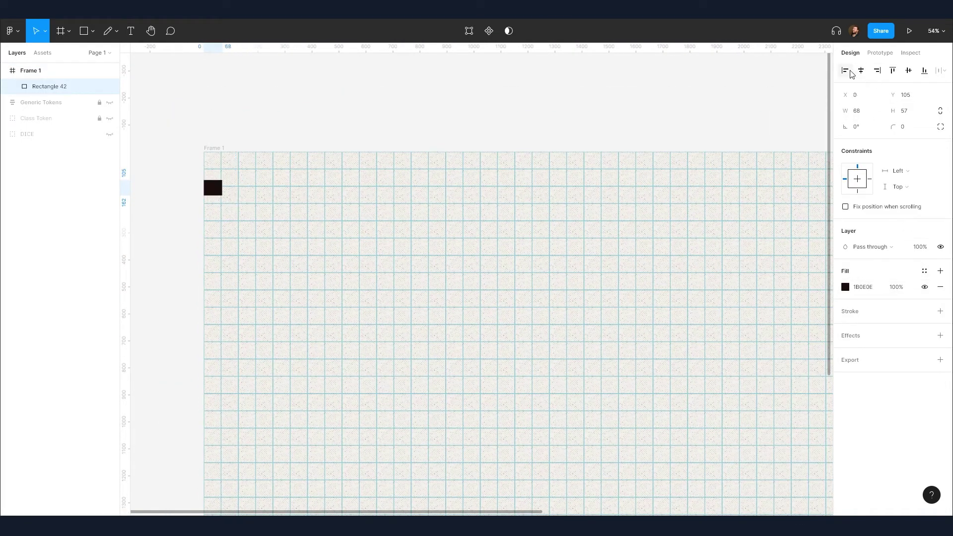
pyautogui.click(898, 73)
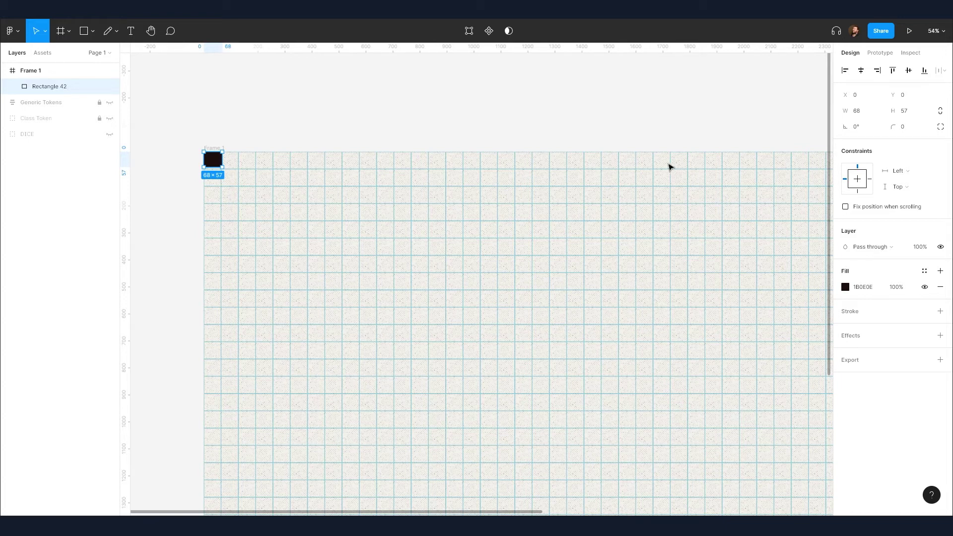
pyautogui.click(679, 122)
# - Draw a large rectangle and union it with the square into one board shape
pyautogui.scroll(-3, 348, 276)
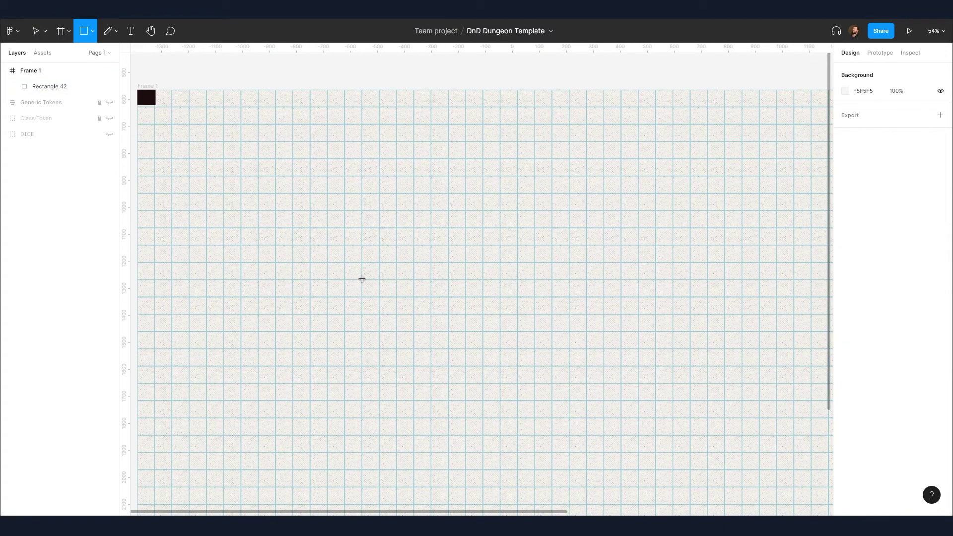
pyautogui.moveTo(362, 279); pyautogui.dragTo(500, 420)
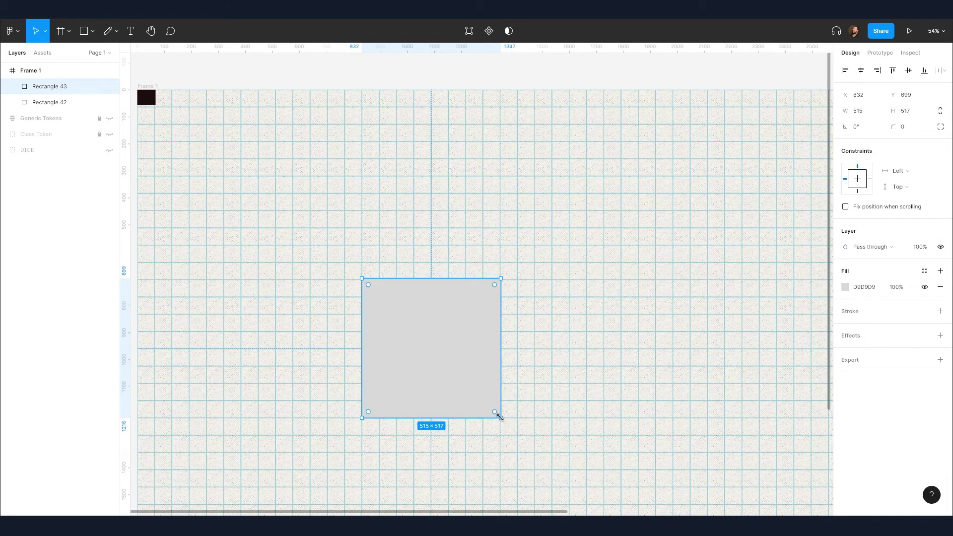
pyautogui.keyDown('shift'); pyautogui.click(147, 101); pyautogui.keyUp('shift')
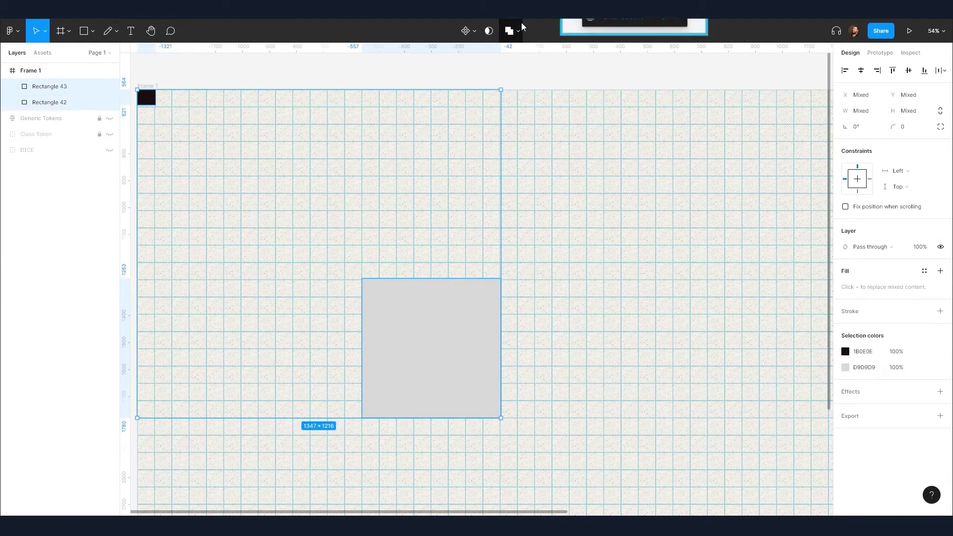
pyautogui.click(517, 31)
pyautogui.click(620, 54)
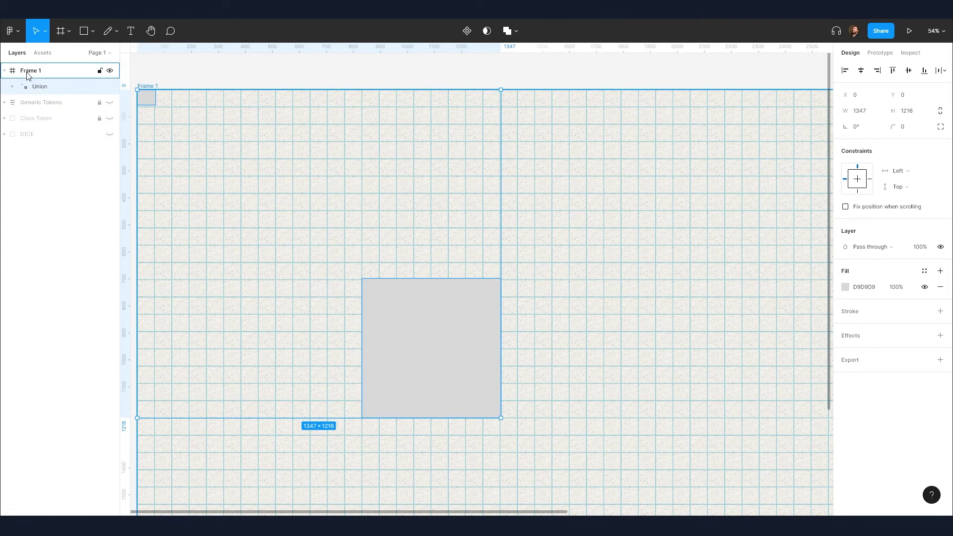
pyautogui.moveTo(28, 72); pyautogui.dragTo(35, 143)
# - Fill the union board shape with the Tile.jpg image
pyautogui.click(845, 287)
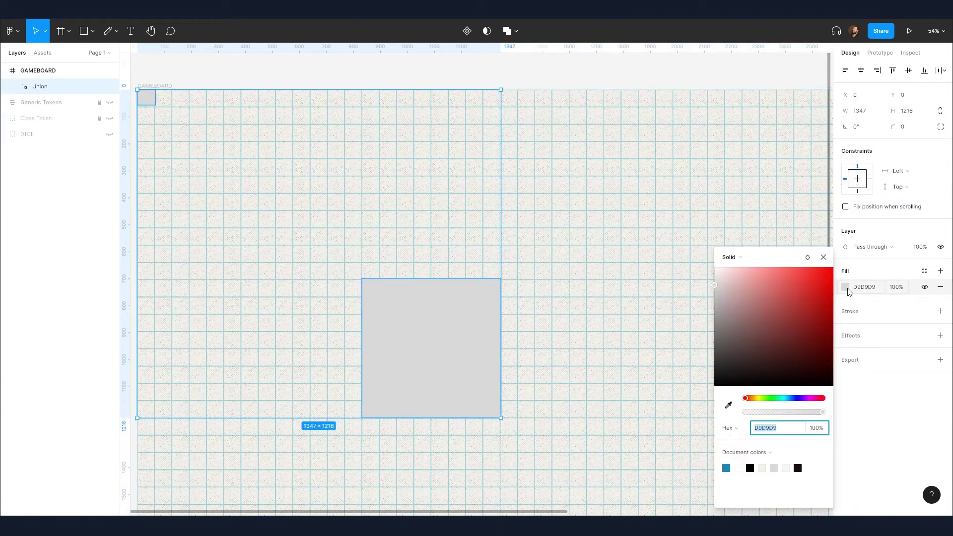
pyautogui.click(741, 257)
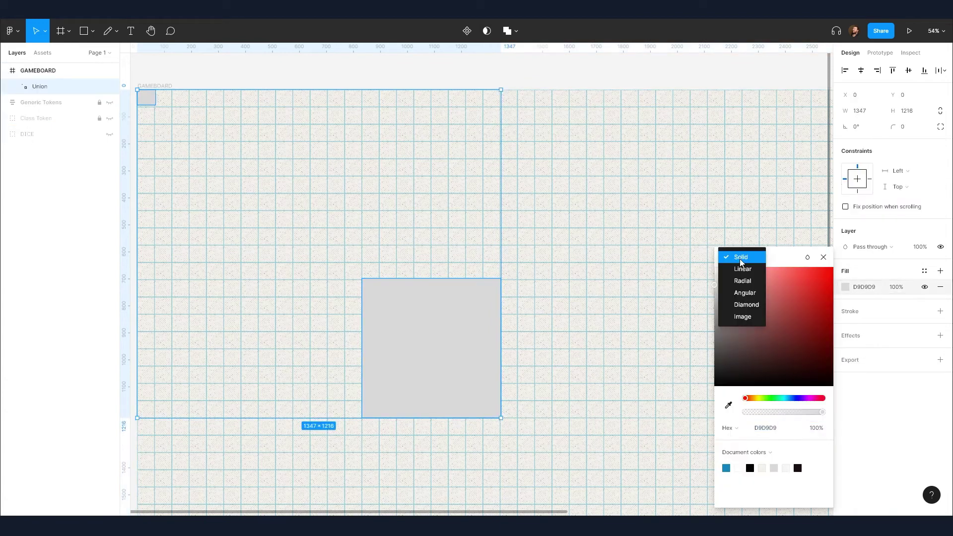
pyautogui.click(743, 317)
pyautogui.click(771, 333)
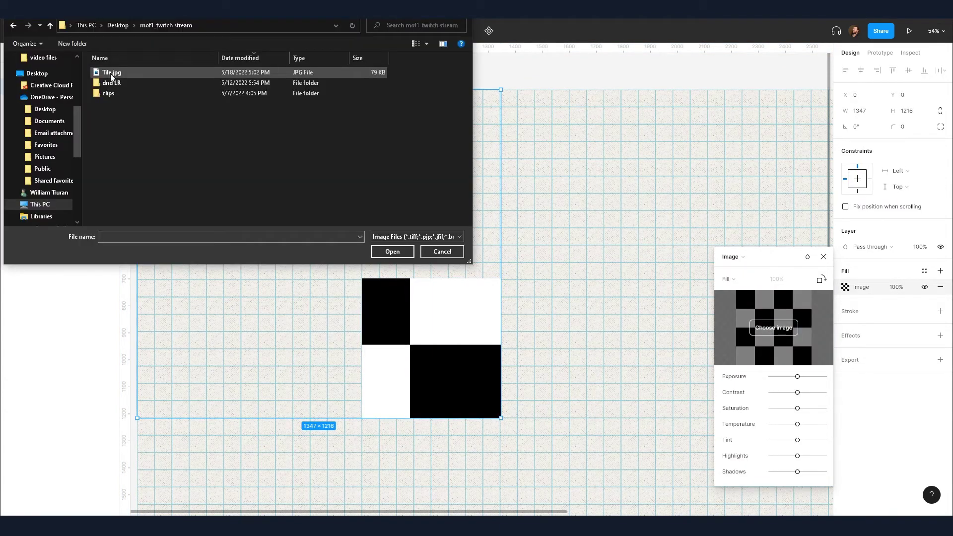
pyautogui.click(111, 71)
pyautogui.click(389, 251)
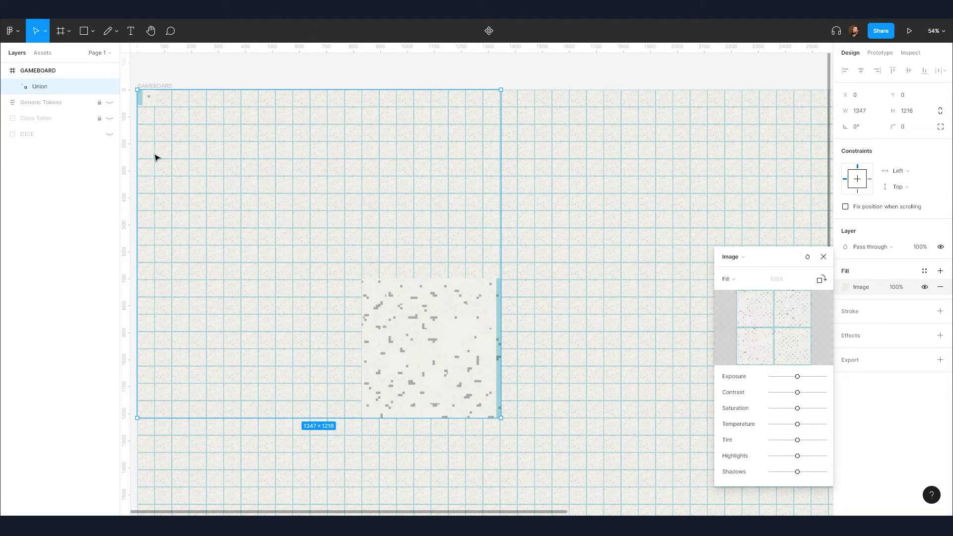
# - Repeat the board's image fill as tiles scaled to 128 × 128
pyautogui.moveTo(160, 106); pyautogui.dragTo(265, 166)
pyautogui.click(728, 279)
pyautogui.click(740, 311)
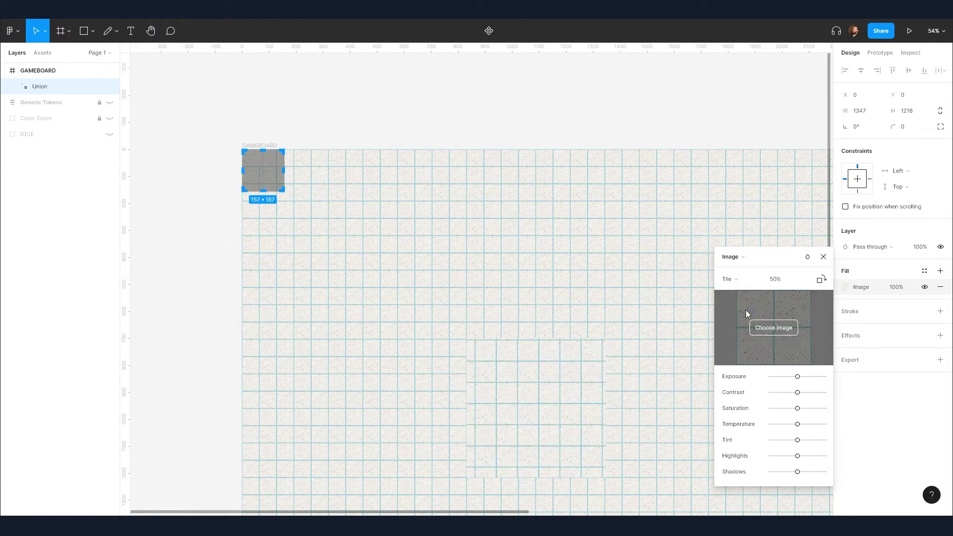
pyautogui.scroll(2, 263, 239)
pyautogui.scroll(5, 253, 287)
pyautogui.moveTo(330, 291); pyautogui.dragTo(308, 290)
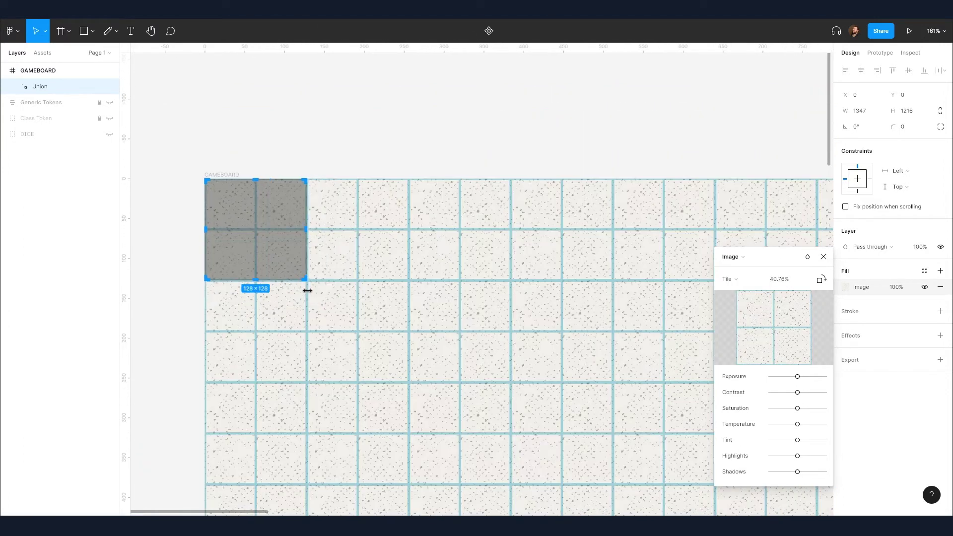
pyautogui.click(405, 145)
pyautogui.scroll(-3, 405, 145)
# - Give the tiled board shape a 5 px dark blue 2E5972 stroke
pyautogui.click(611, 312)
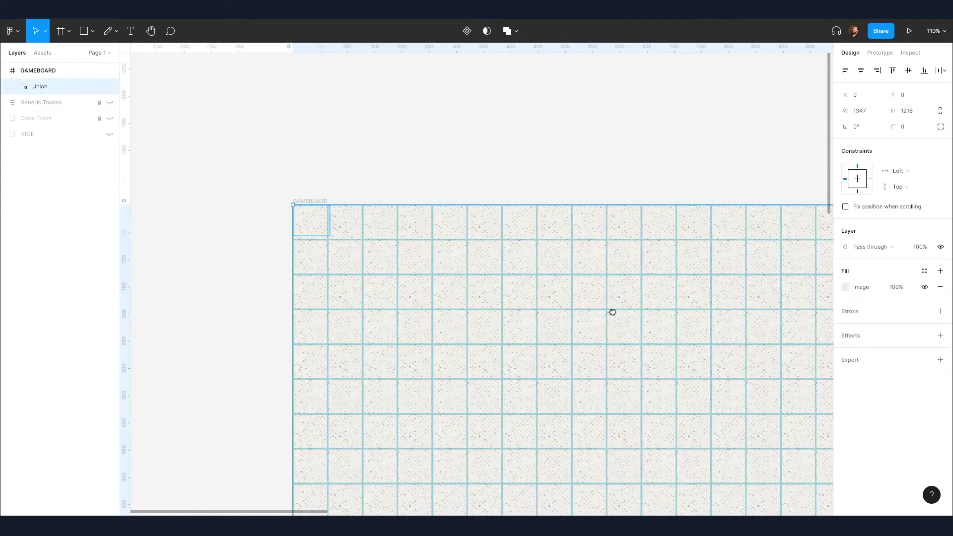
pyautogui.scroll(-5, 754, 323)
pyautogui.hscroll(5, 753, 323)
pyautogui.click(940, 311)
pyautogui.click(845, 327)
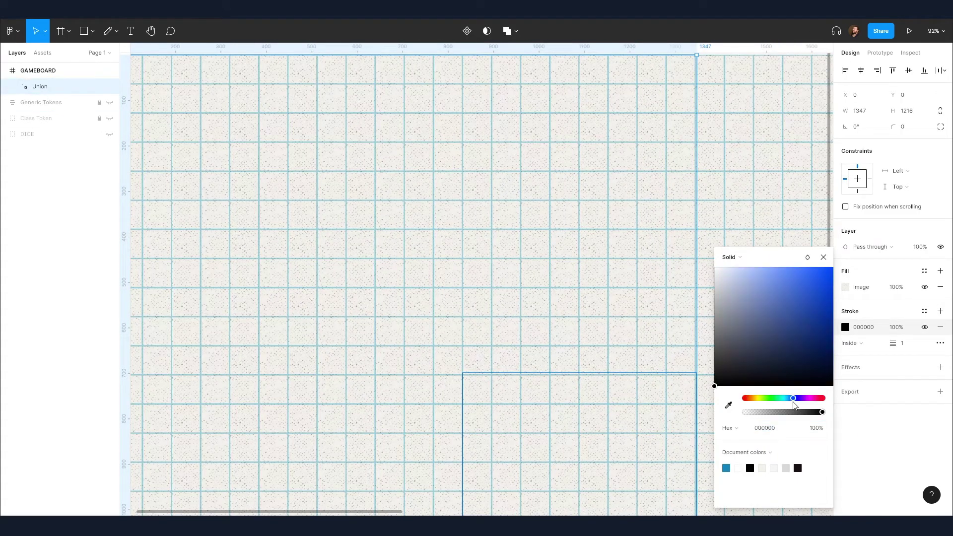
pyautogui.moveTo(793, 400); pyautogui.dragTo(789, 399)
pyautogui.click(785, 330)
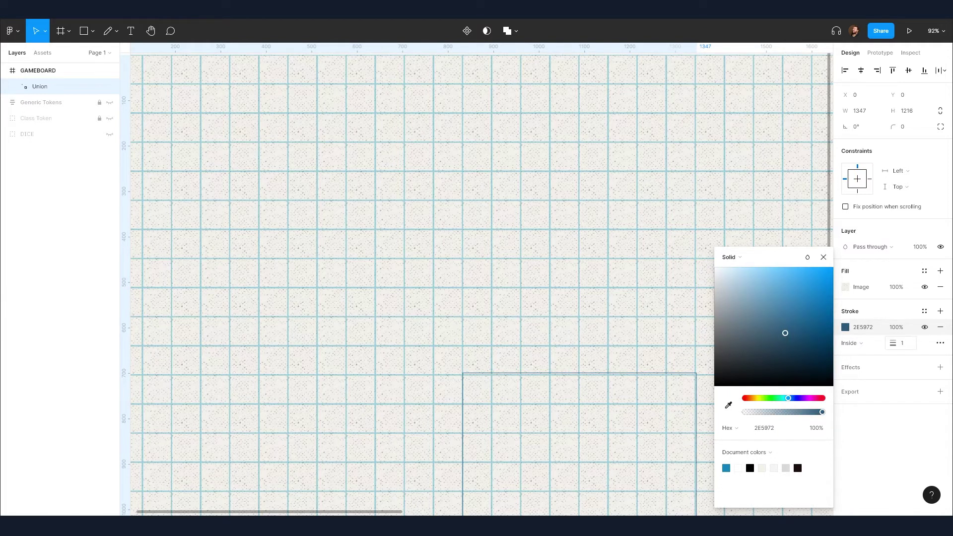
pyautogui.moveTo(894, 345); pyautogui.dragTo(901, 343)
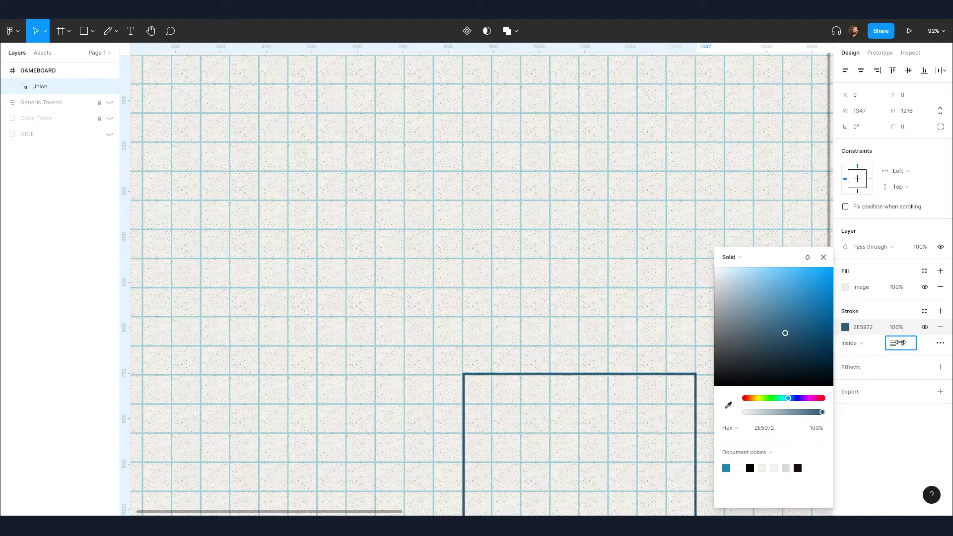
pyautogui.click(836, 437)
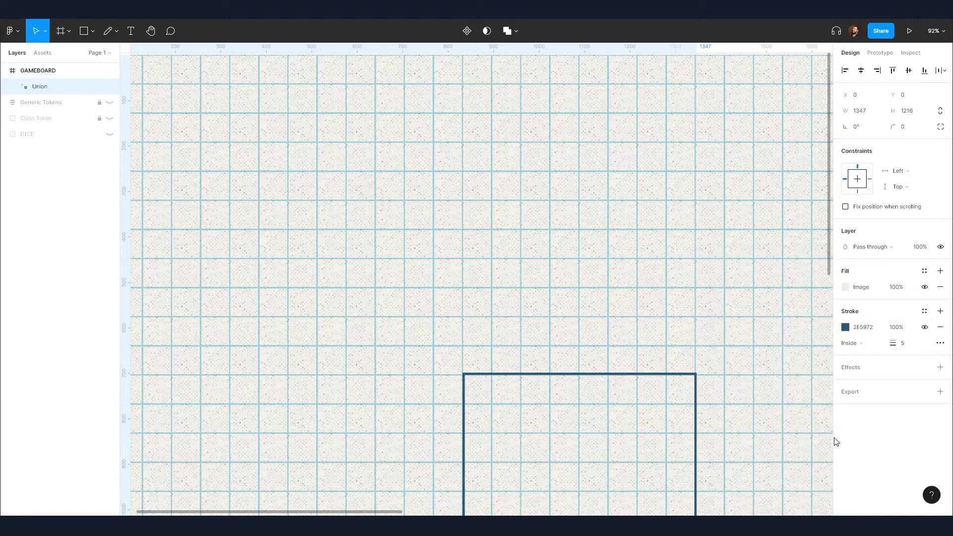
# - Step inside the union shape to select one of its rectangles
pyautogui.scroll(5, 461, 264)
pyautogui.press('Return')
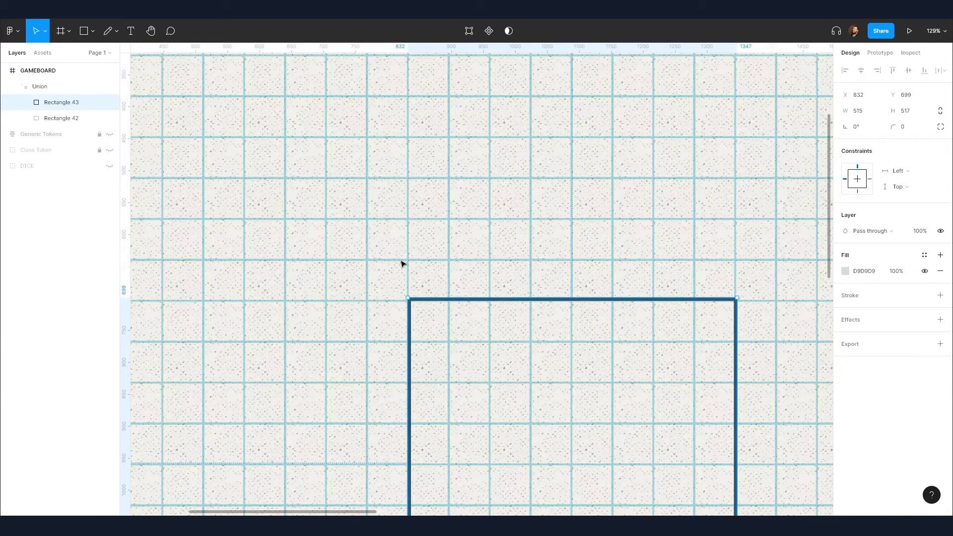
pyautogui.press('Escape')
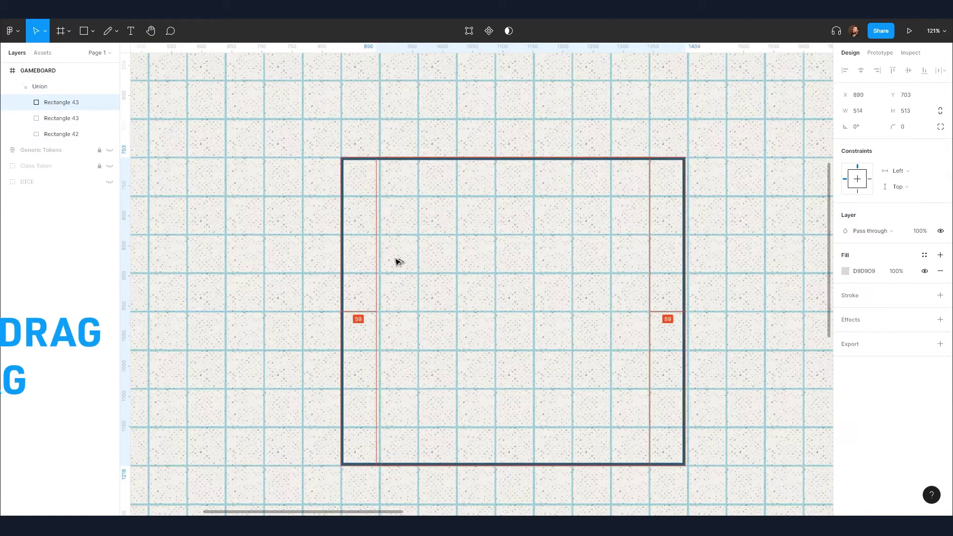
# - Duplicate the square room and round the copy into a circle atop the first room
pyautogui.moveTo(398, 262); pyautogui.dragTo(527, 280)
pyautogui.scroll(-2, 527, 279)
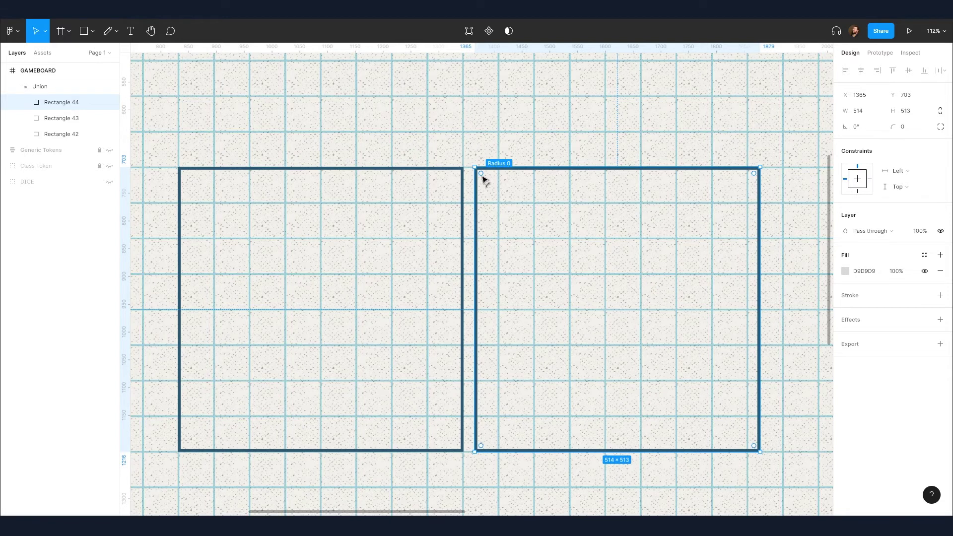
pyautogui.moveTo(481, 174); pyautogui.dragTo(462, 304)
pyautogui.press('Escape')
# - Copy the square room into a second 514×513 room and a thin 514×63 hallway strip
pyautogui.click(320, 410)
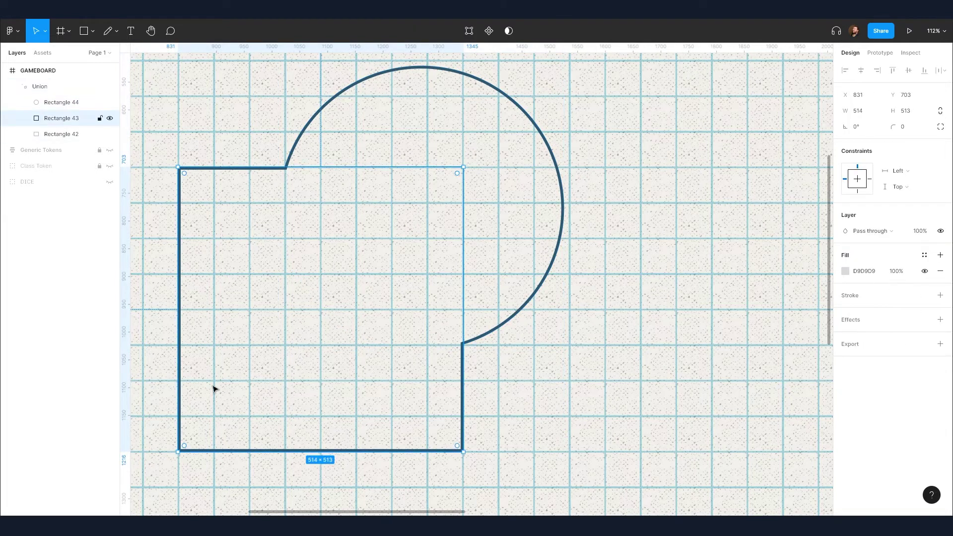
pyautogui.moveTo(213, 387); pyautogui.dragTo(631, 420)
pyautogui.moveTo(674, 392); pyautogui.dragTo(472, 366)
pyautogui.moveTo(499, 148); pyautogui.dragTo(436, 340)
# - Group the hallway with the second room and nudge the group into alignment beside the first room
pyautogui.keyDown('shift'); pyautogui.click(451, 278); pyautogui.keyUp('shift')
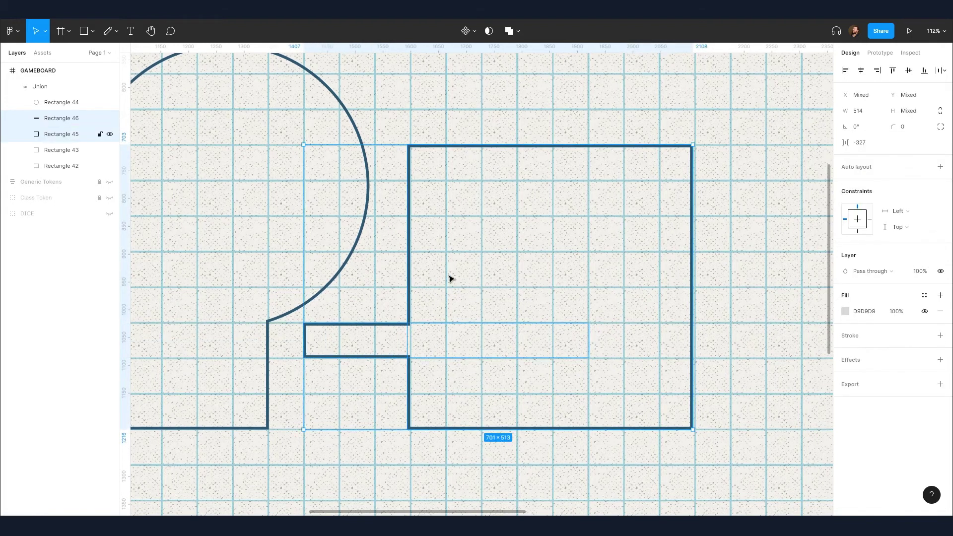
pyautogui.hotkey('ctrl', 'g')
pyautogui.moveTo(521, 298); pyautogui.dragTo(490, 300)
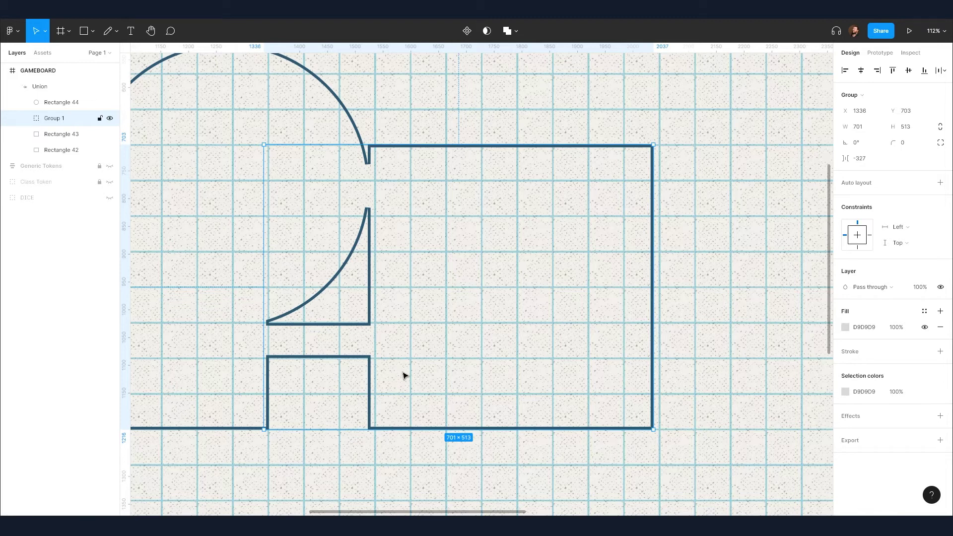
pyautogui.scroll(-2, 404, 375)
pyautogui.hotkey('shift', 'Right')
pyautogui.press('Right')
pyautogui.hotkey('ctrl', 'z')
pyautogui.hotkey('ctrl', 'shift', 'z')
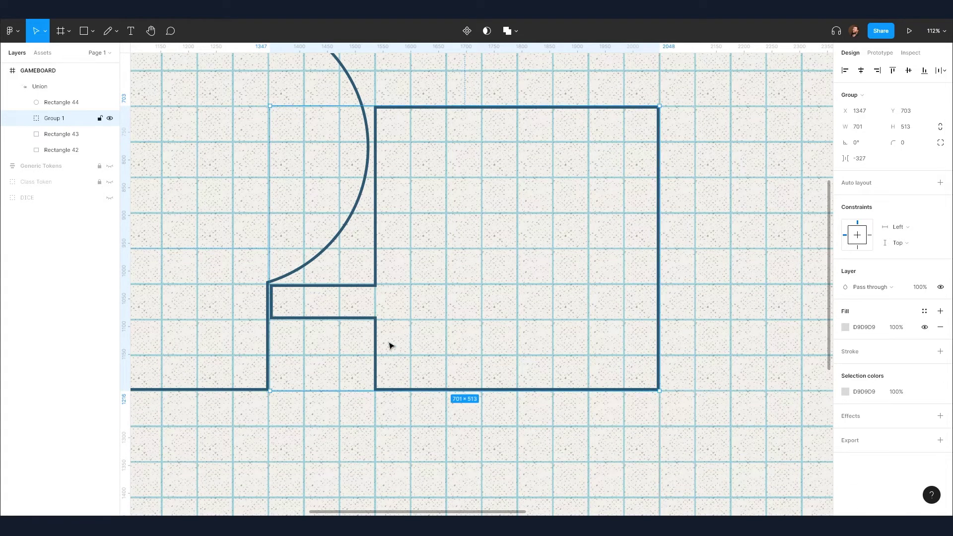
pyautogui.scroll(5, 346, 275)
pyautogui.hscroll(-5, 346, 275)
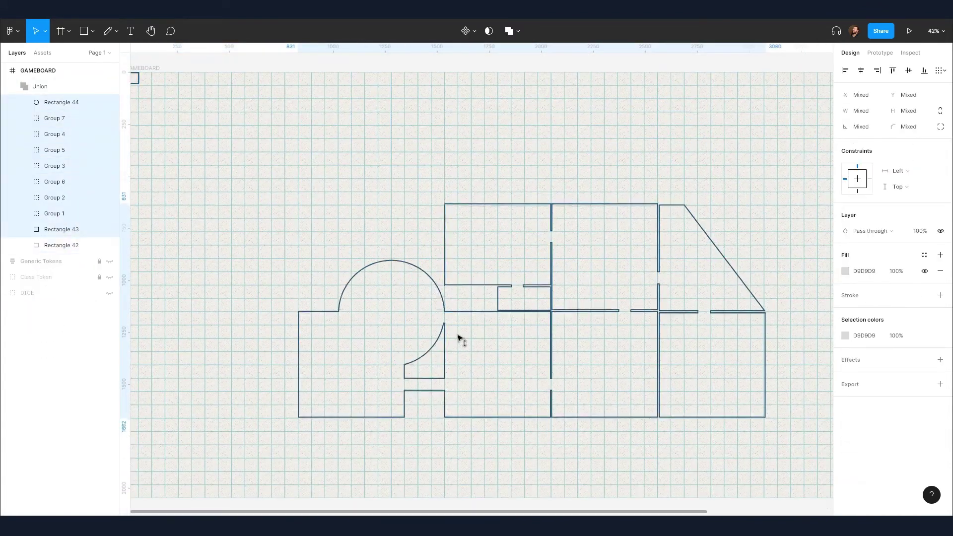
# - Move the whole dungeon floor plan into place on the board
pyautogui.moveTo(457, 336); pyautogui.dragTo(462, 348)
pyautogui.scroll(3, 346, 401)
pyautogui.scroll(-2, 346, 401)
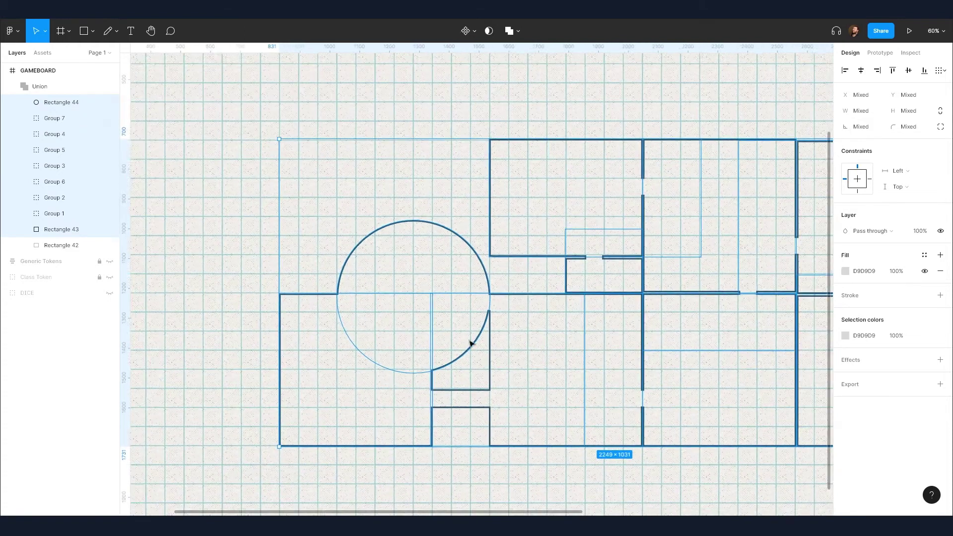
pyautogui.hscroll(5, 419, 304)
pyautogui.click(298, 130)
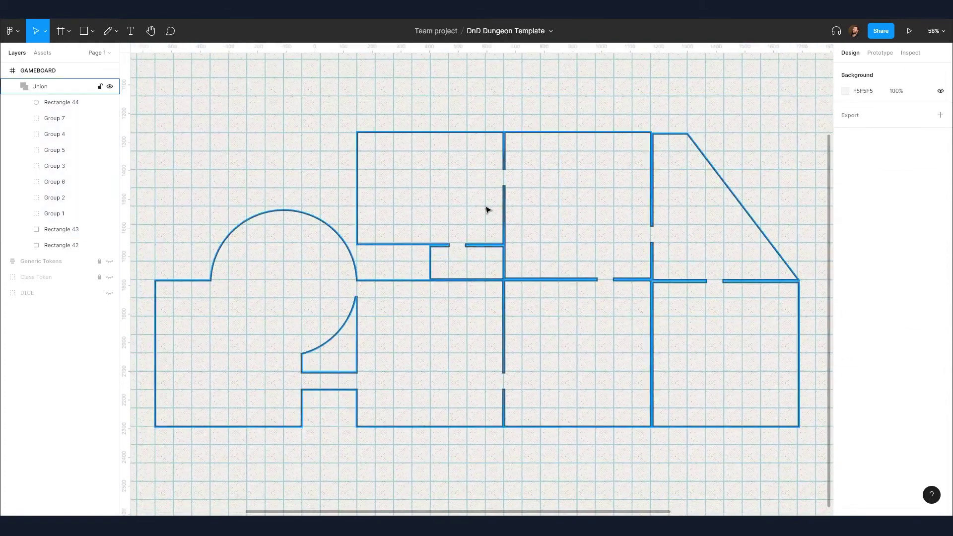
# - Group the first room's circle and square, naming the layers 'room 1' and 'Hallway 1'
pyautogui.keyDown('ctrl'); pyautogui.click(323, 233); pyautogui.keyUp('ctrl')
pyautogui.keyDown('ctrl'); pyautogui.keyDown('shift'); pyautogui.click(206, 353); pyautogui.keyUp('shift'); pyautogui.keyUp('ctrl')
pyautogui.hotkey('ctrl', 'g')
pyautogui.doubleClick(82, 100)
pyautogui.write('room 1')
pyautogui.press('Return')
pyautogui.keyDown('ctrl'); pyautogui.click(328, 388); pyautogui.keyUp('ctrl')
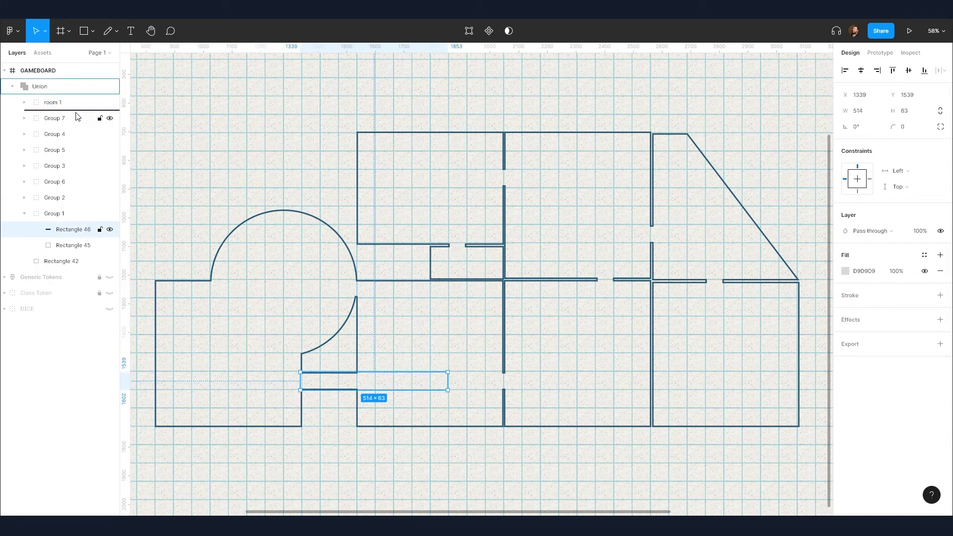
pyautogui.doubleClick(74, 118)
pyautogui.write('Hallway 1')
pyautogui.press('Return')
# - Reorder the next room layers and name them 'Room 2' and 'Room 3'
pyautogui.click(383, 324)
pyautogui.moveTo(55, 230); pyautogui.dragTo(57, 142)
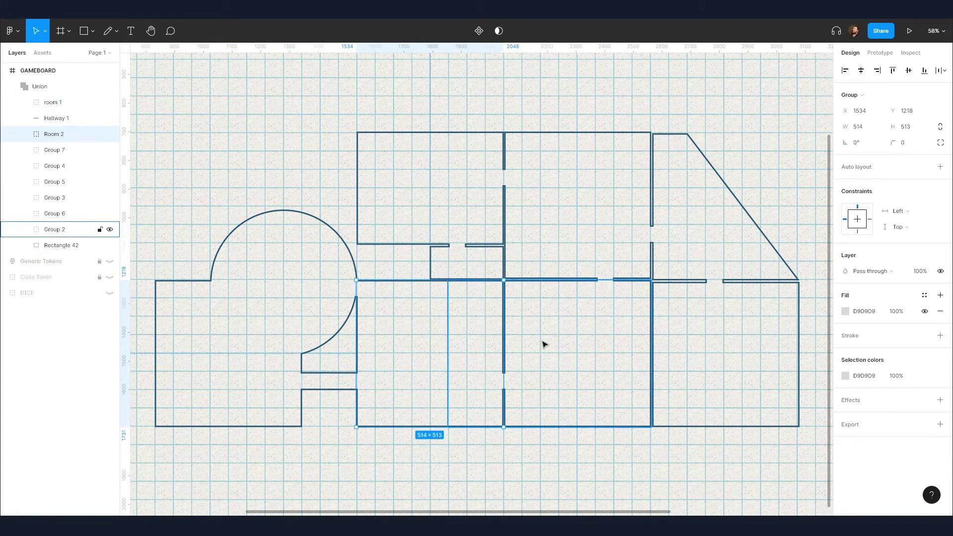
pyautogui.click(545, 342)
pyautogui.doubleClick(55, 134)
pyautogui.write('Room 2')
pyautogui.press('Return')
pyautogui.moveTo(54, 229); pyautogui.dragTo(56, 149)
pyautogui.doubleClick(55, 149)
pyautogui.write('Room 3')
pyautogui.press('Return')
# - Reorder the remaining room layers and name them 'Room 5', 'Room 6' and 'Room 7'
pyautogui.click(64, 166)
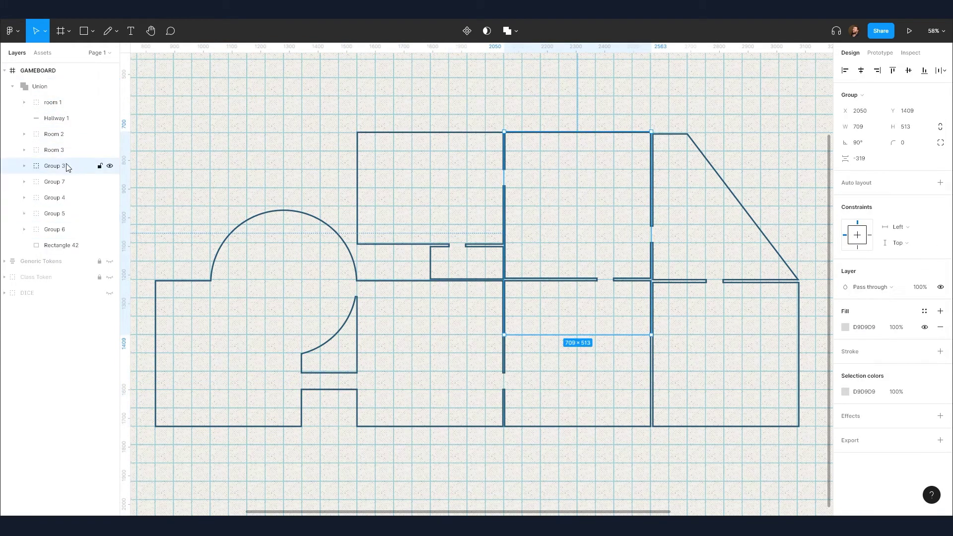
pyautogui.moveTo(64, 214)
pyautogui.mouseDown()
pyautogui.moveTo(74, 177)
pyautogui.moveTo(58, 196)
pyautogui.mouseUp()
pyautogui.doubleClick(54, 181)
pyautogui.write('Room 5')
pyautogui.doubleClick(54, 198)
pyautogui.write('Room 6')
pyautogui.doubleClick(53, 230)
pyautogui.write('Room 7')
pyautogui.moveTo(55, 230); pyautogui.dragTo(54, 214)
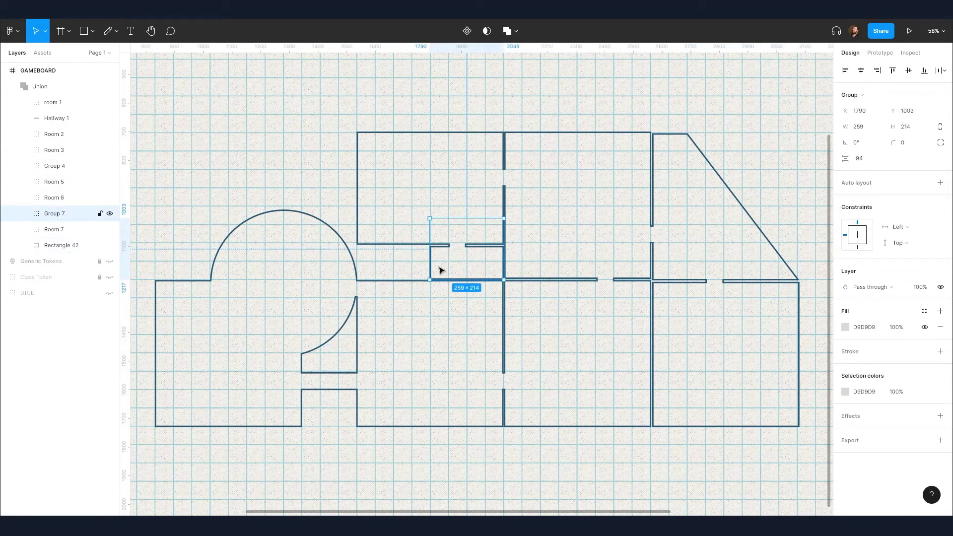
pyautogui.doubleClick(53, 230)
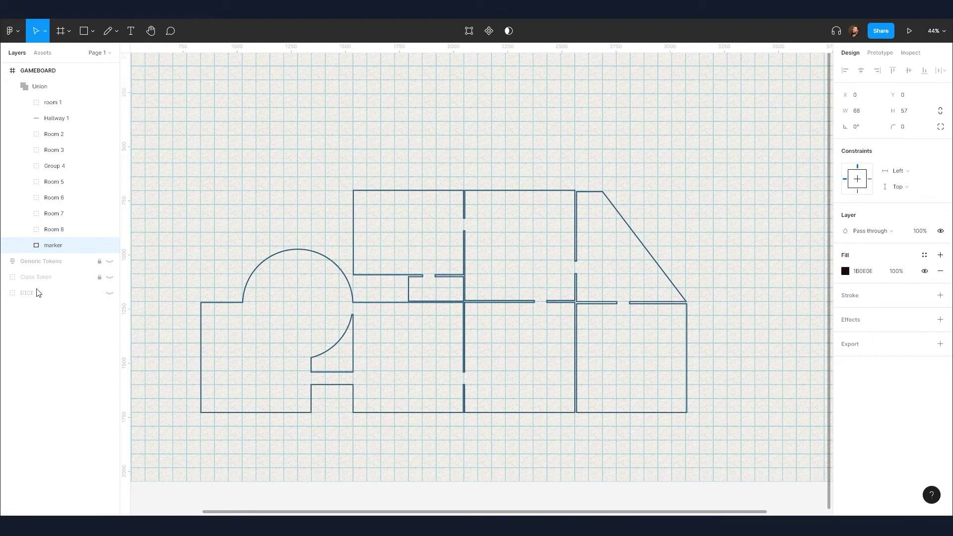
# - Rename the map copy to FOW and remove its wall-outline stroke
pyautogui.click(12, 86)
pyautogui.doubleClick(43, 87)
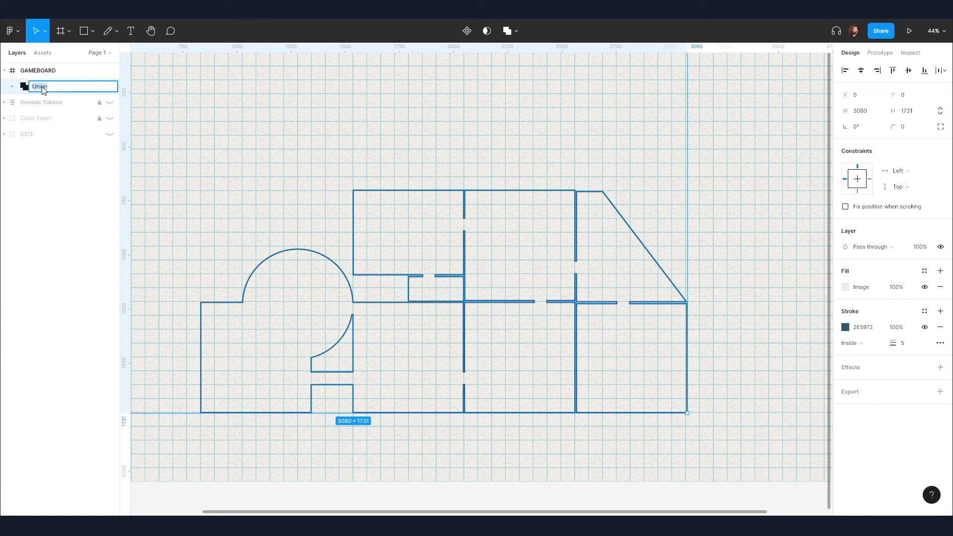
pyautogui.hotkey('ctrl', 'v')
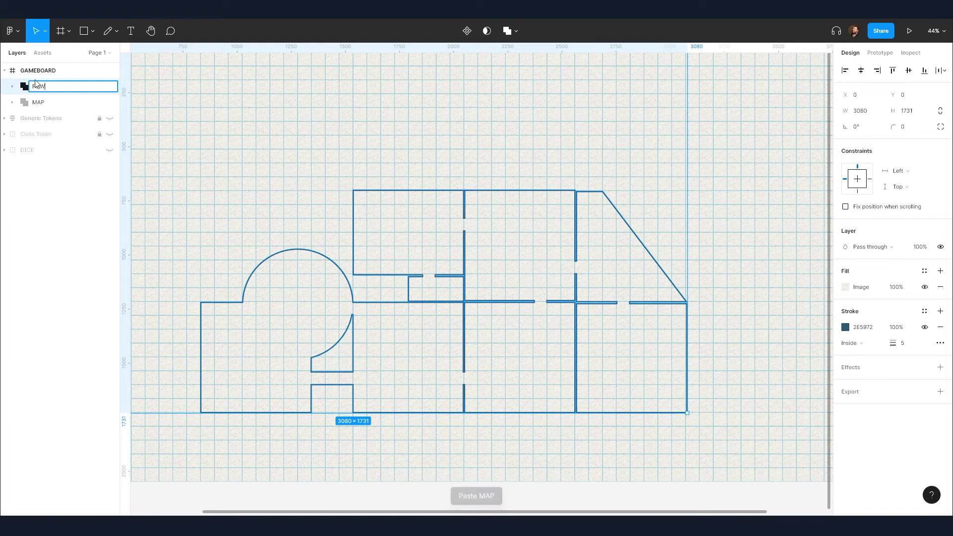
pyautogui.press('Return')
pyautogui.click(940, 329)
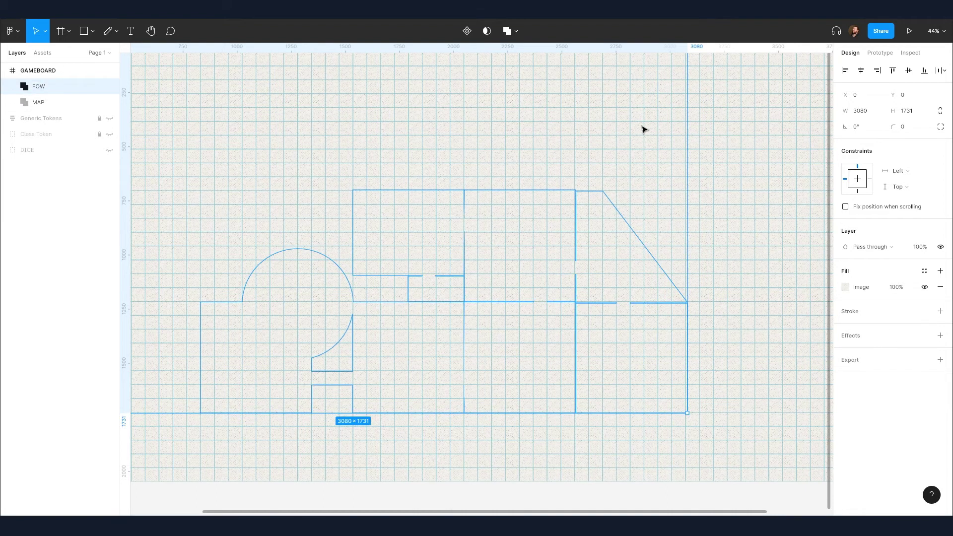
# - Hide room 1 through Room 8 inside the FOW layer, then deselect it
pyautogui.click(13, 86)
pyautogui.click(110, 103)
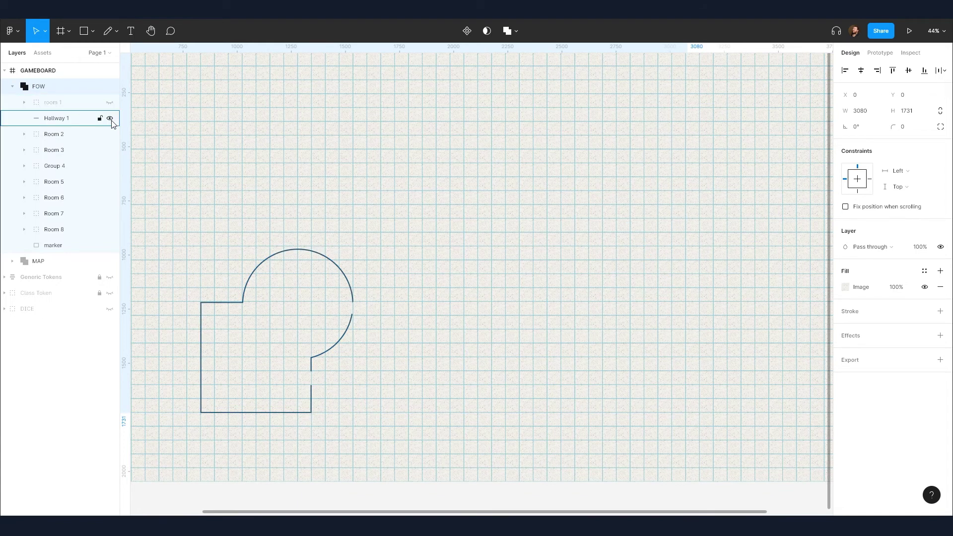
pyautogui.click(109, 135)
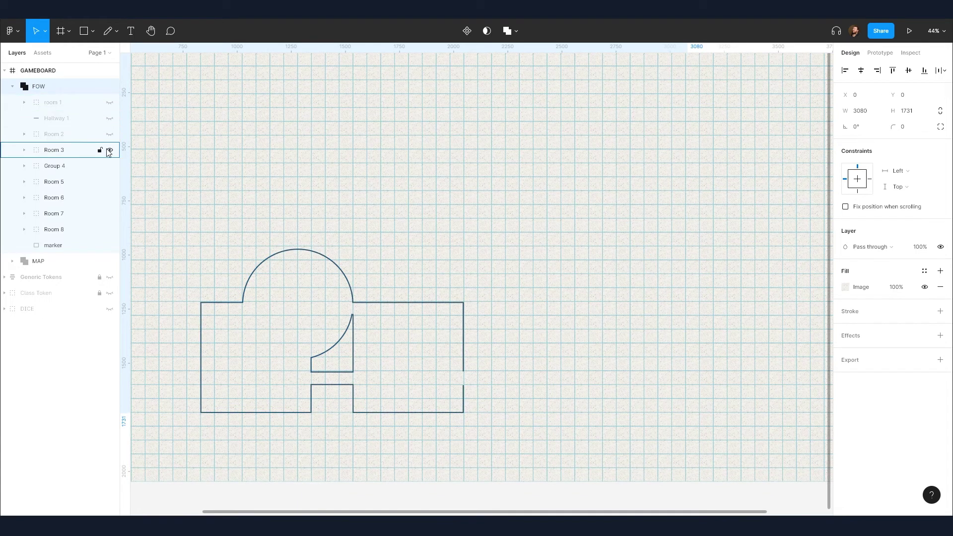
pyautogui.click(110, 151)
pyautogui.click(110, 166)
pyautogui.click(110, 182)
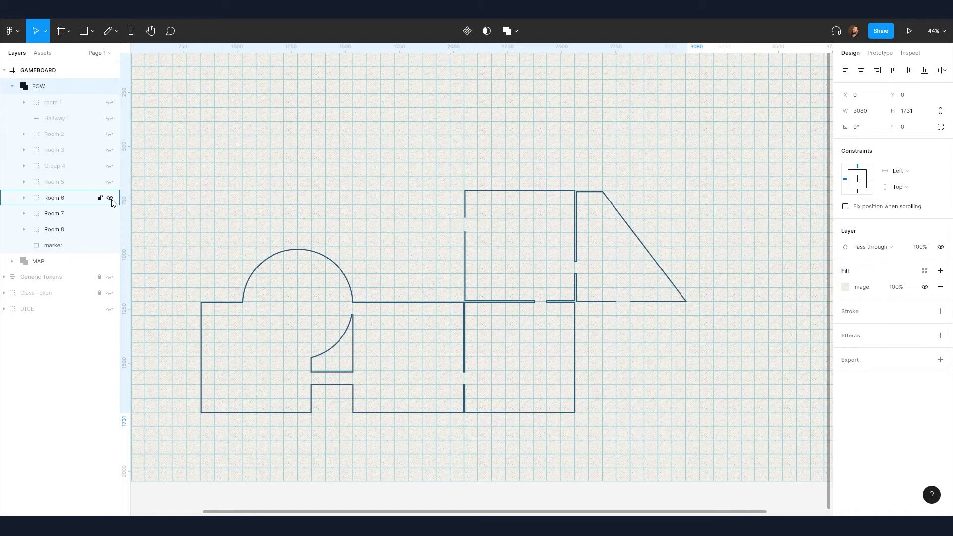
pyautogui.click(110, 198)
pyautogui.click(110, 214)
pyautogui.click(110, 229)
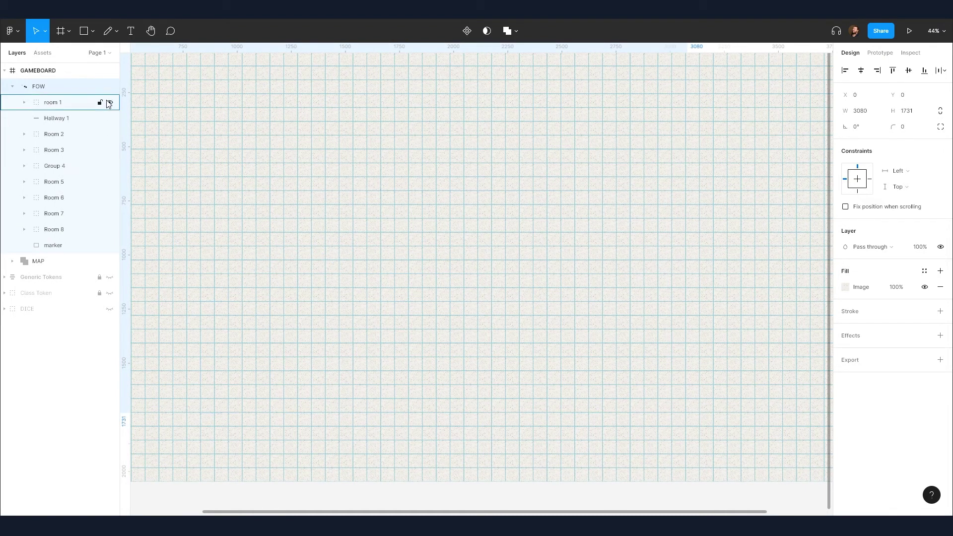
pyautogui.press('Escape')
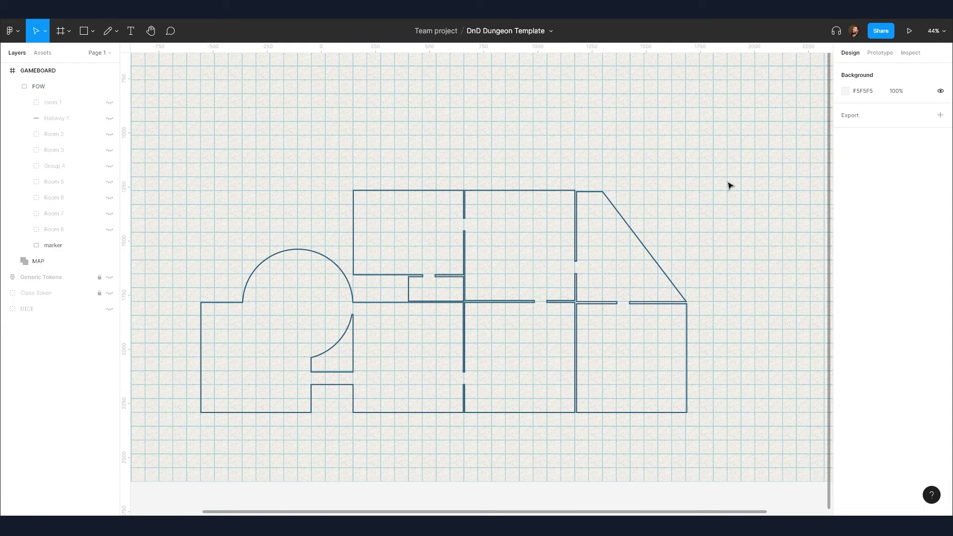
# - Drag the Barbarian token from the Class Token assets onto the floor plan
pyautogui.click(43, 53)
pyautogui.click(10, 108)
pyautogui.scroll(-2, 64, 158)
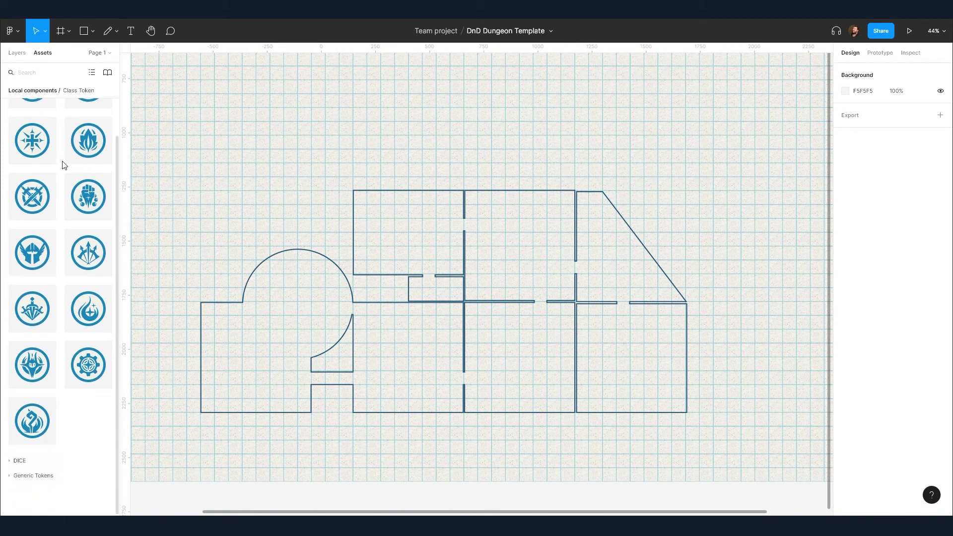
pyautogui.scroll(2, 63, 161)
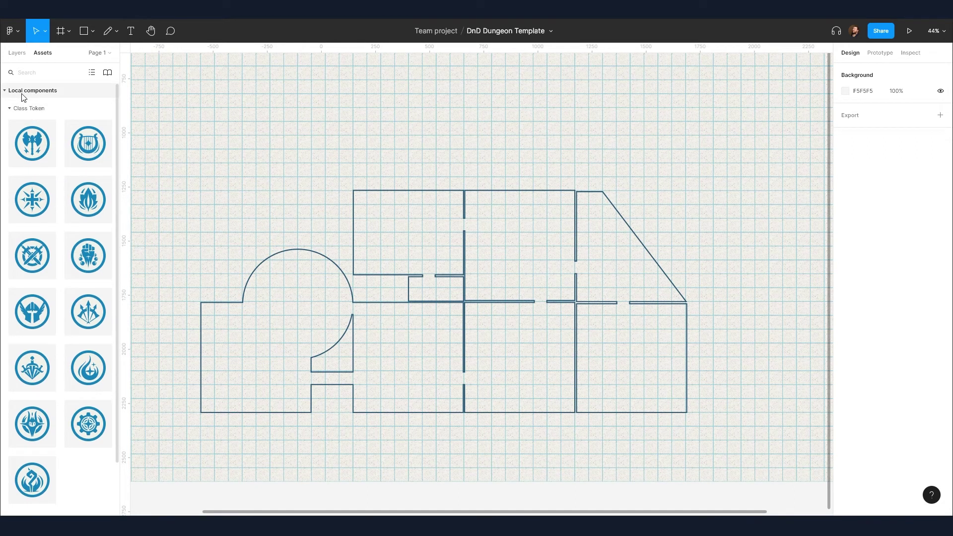
pyautogui.moveTo(32, 144); pyautogui.dragTo(226, 367)
# - Resize the Barbarian token to 64 wide and move it into the rounded room
pyautogui.click(857, 127)
pyautogui.write('64')
pyautogui.press('Return')
pyautogui.scroll(5, 215, 362)
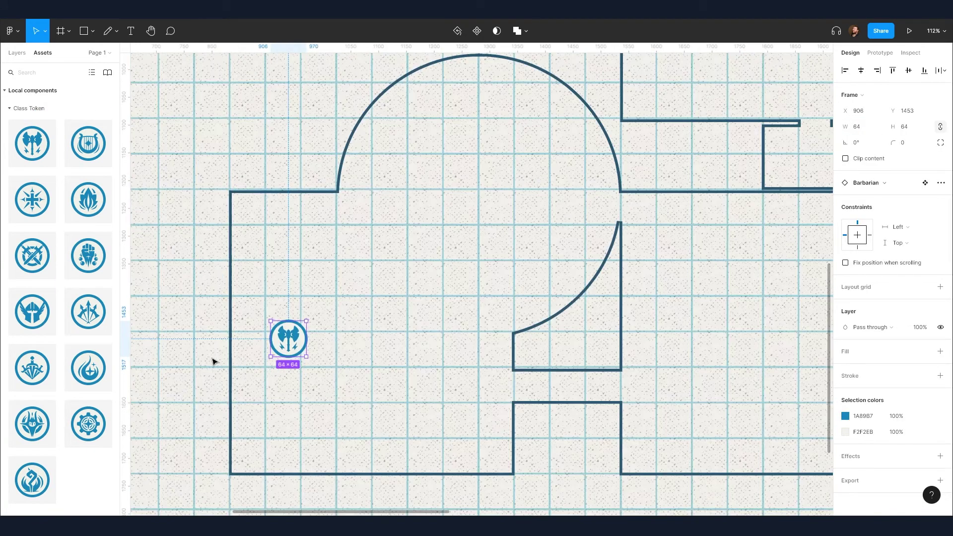
pyautogui.scroll(4, 268, 342)
pyautogui.moveTo(298, 343); pyautogui.dragTo(291, 412)
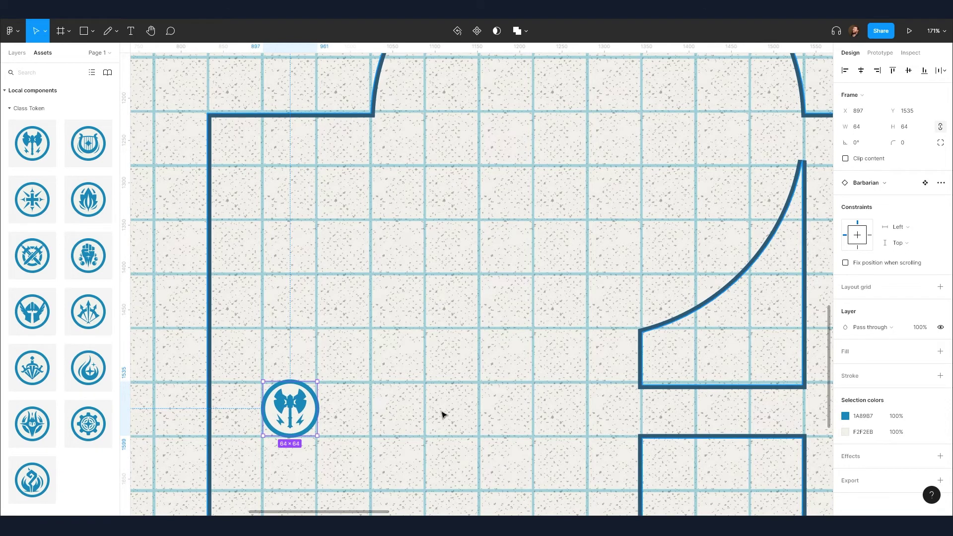
# - Recolour the Barbarian token's blue to red and its off-white centre to bright green
pyautogui.click(845, 417)
pyautogui.moveTo(813, 401); pyautogui.dragTo(826, 399)
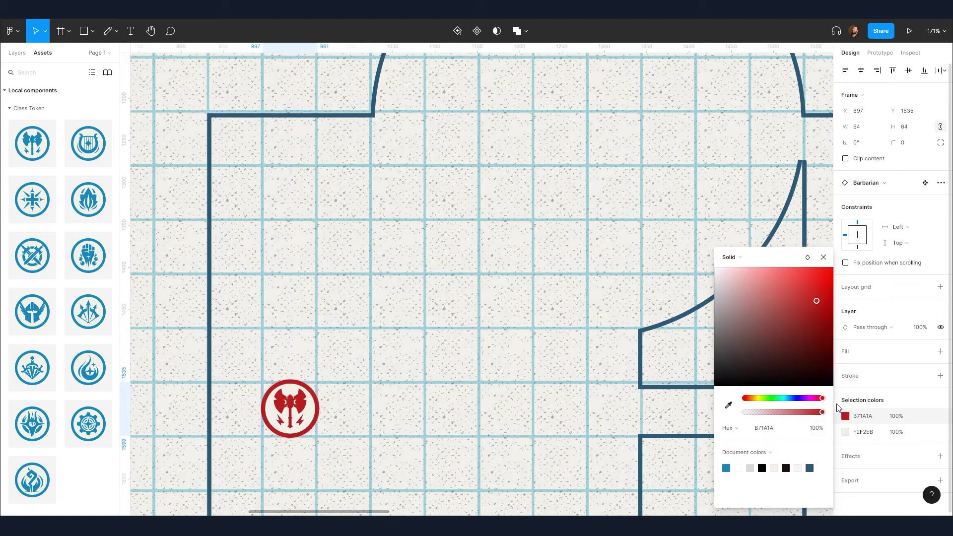
pyautogui.click(450, 389)
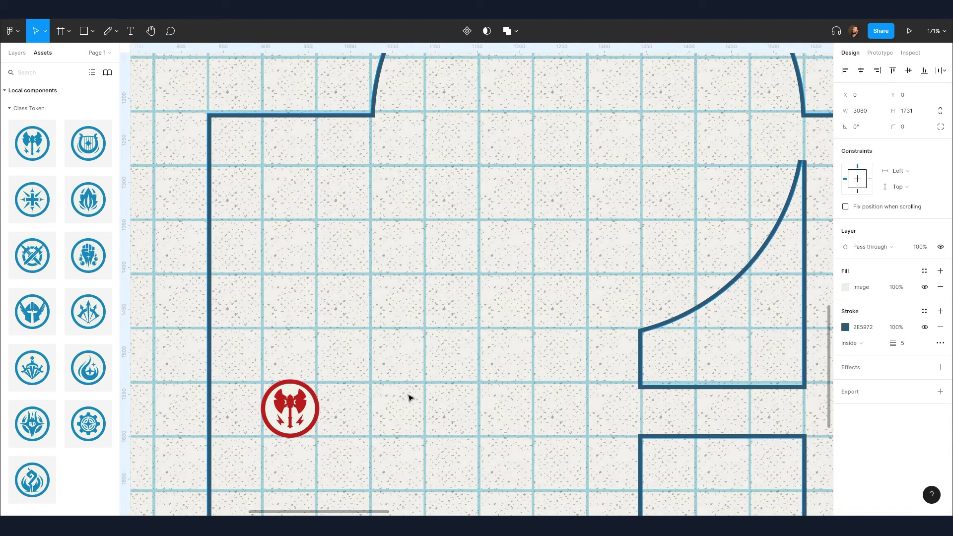
pyautogui.click(290, 408)
pyautogui.click(846, 431)
pyautogui.click(769, 398)
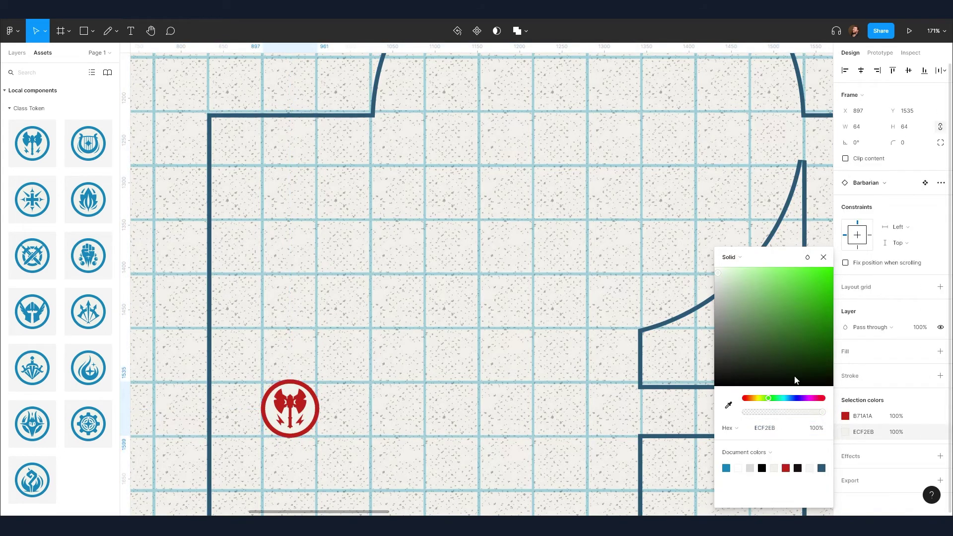
pyautogui.moveTo(794, 376); pyautogui.dragTo(774, 274)
pyautogui.click(433, 314)
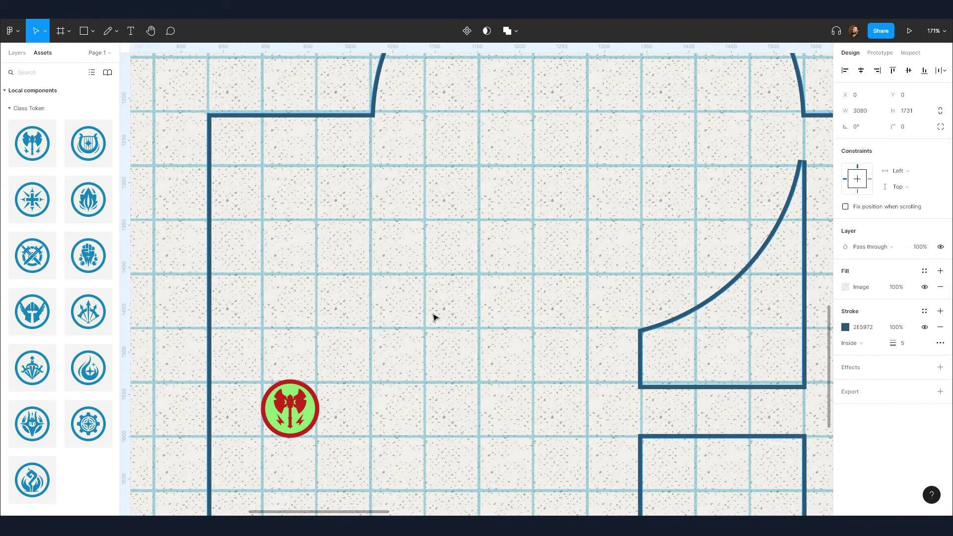
# - Place a 64-wide G token from Generic Tokens beside the Barbarian token
pyautogui.click(20, 108)
pyautogui.click(9, 138)
pyautogui.moveTo(32, 342); pyautogui.dragTo(398, 372)
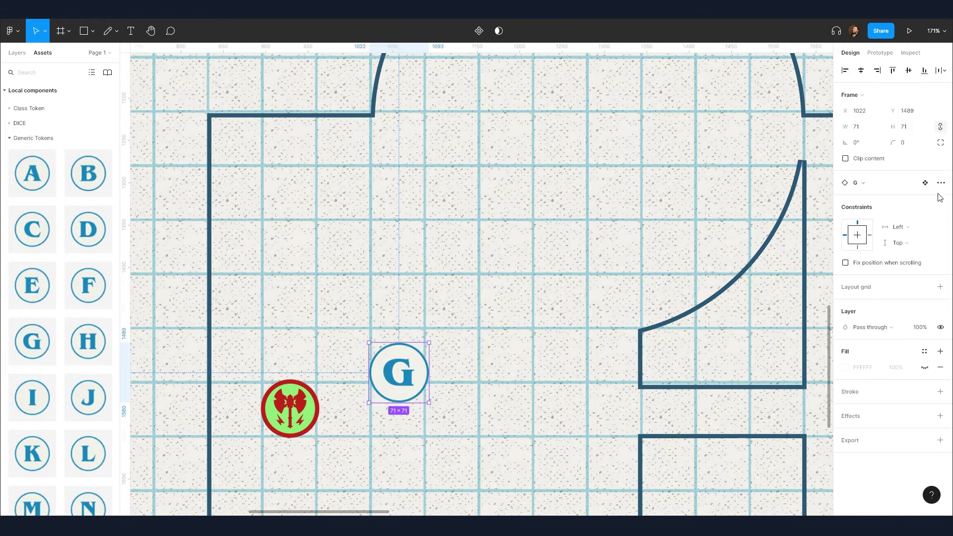
pyautogui.write('64')
pyautogui.press('Return')
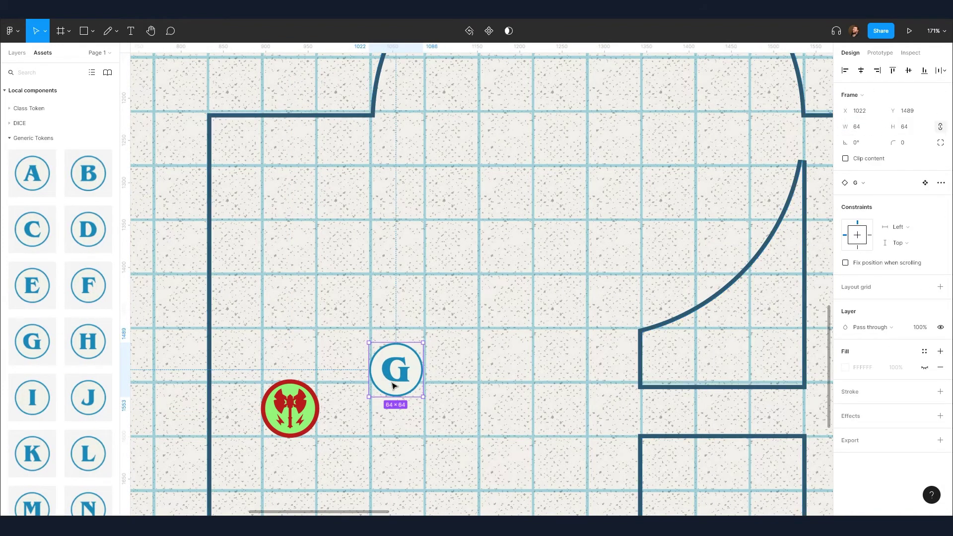
pyautogui.moveTo(392, 387); pyautogui.dragTo(345, 315)
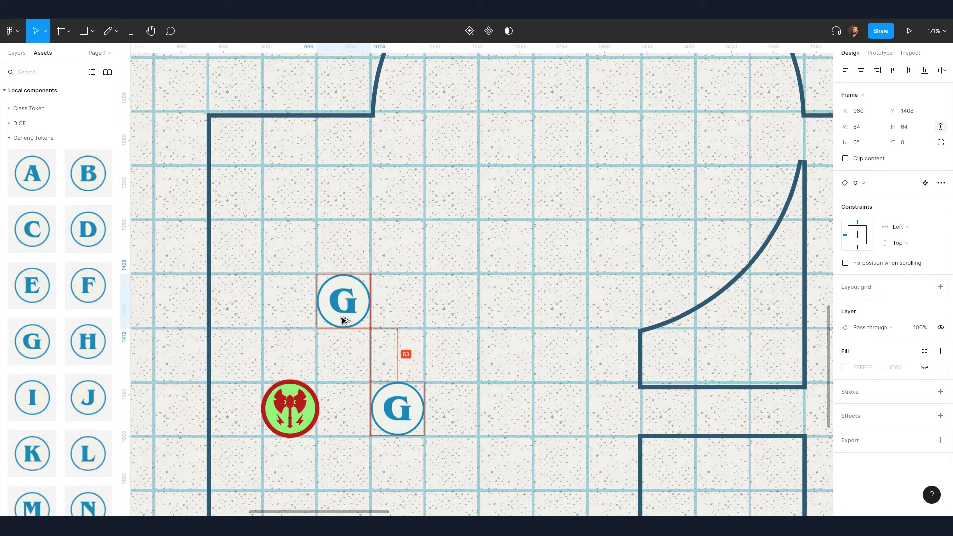
# - Add a B token above and set its width to 128
pyautogui.moveTo(88, 174); pyautogui.dragTo(546, 174)
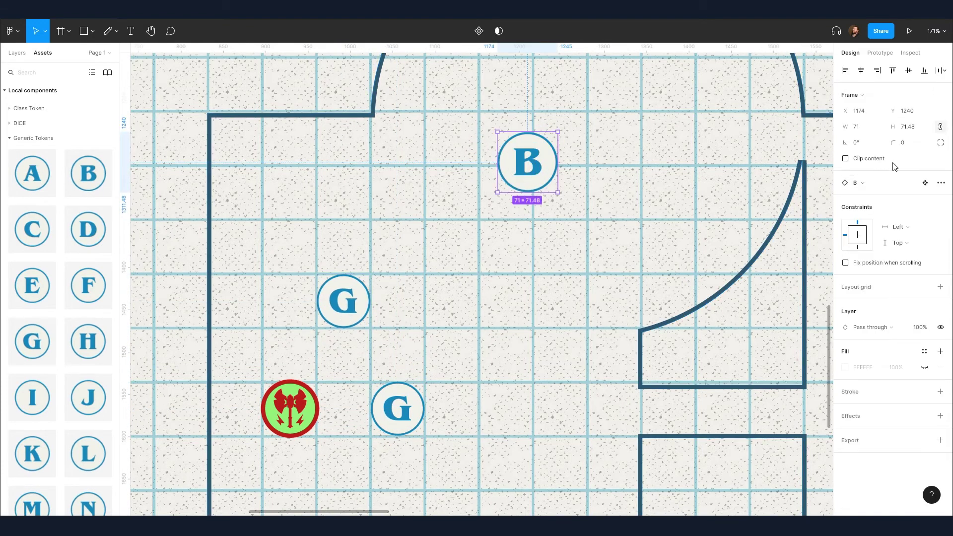
pyautogui.write('128')
pyautogui.press('Return')
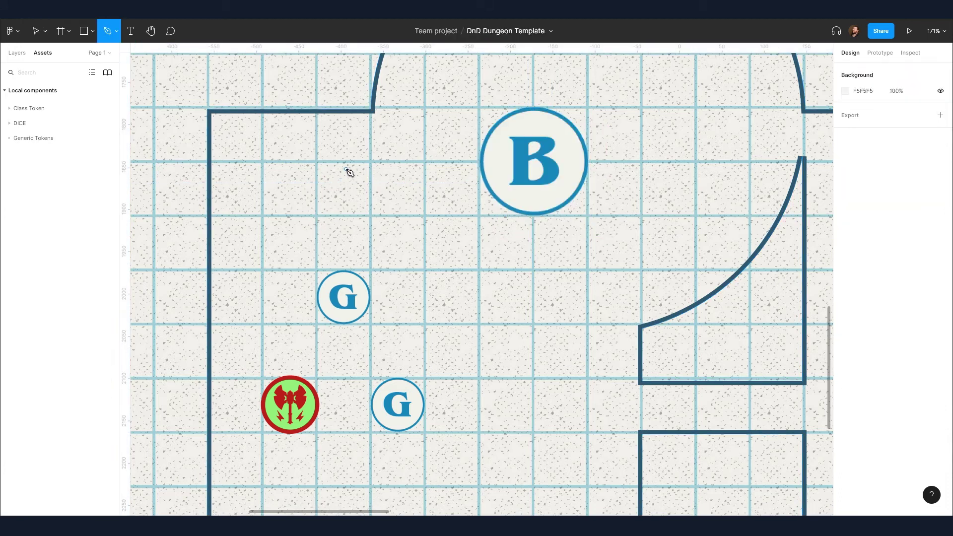
# - Switch to the freehand Pencil tool and scroll the canvas near the tokens
pyautogui.click(117, 31)
pyautogui.click(122, 66)
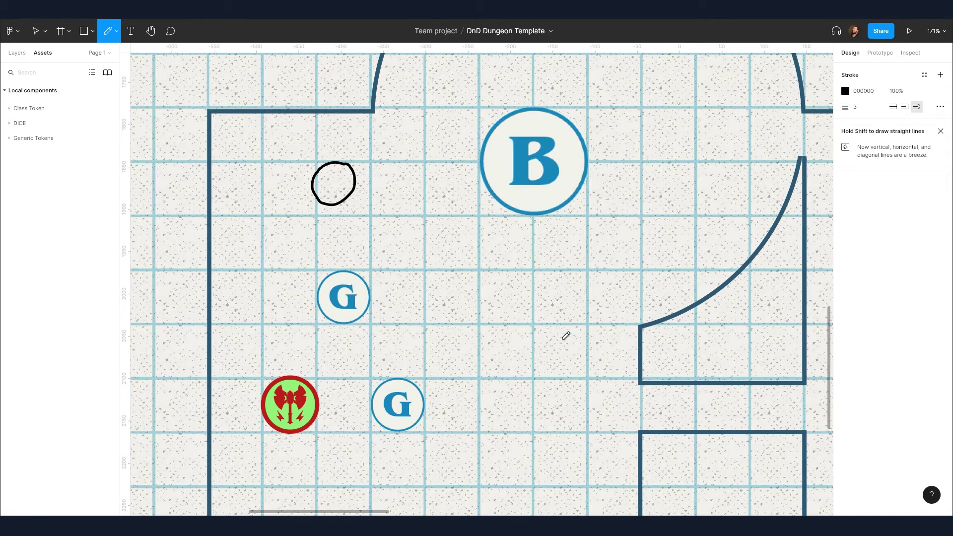
pyautogui.scroll(-3, 566, 336)
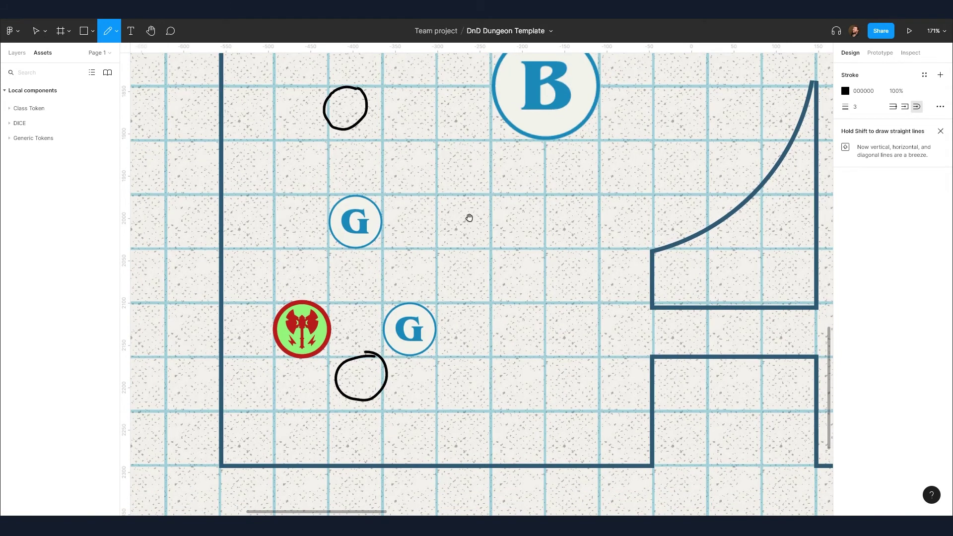
pyautogui.scroll(2, 469, 218)
pyautogui.hscroll(1, 469, 218)
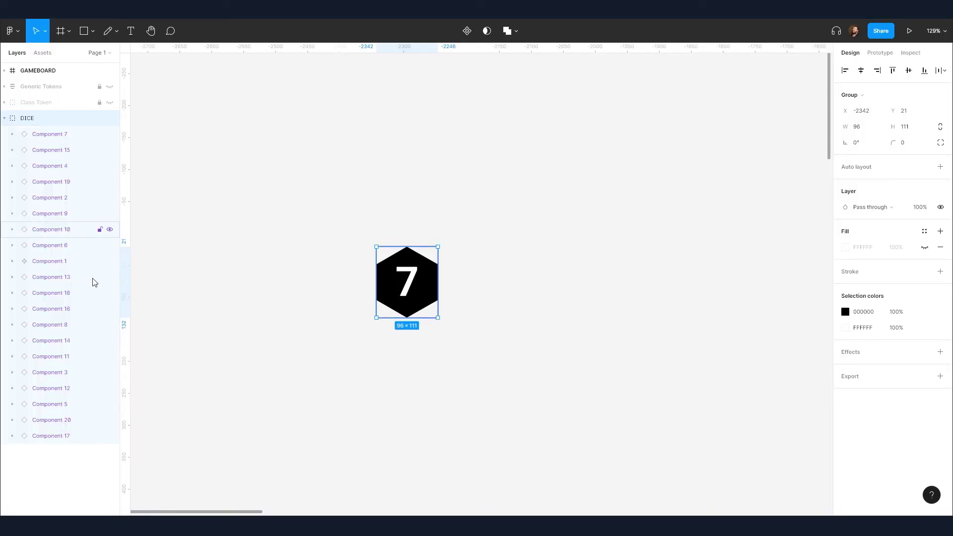
# - Move Component 20 to the top of the DICE group and toggle DICE visibility off and on
pyautogui.click(88, 421)
pyautogui.moveTo(63, 136); pyautogui.dragTo(65, 135)
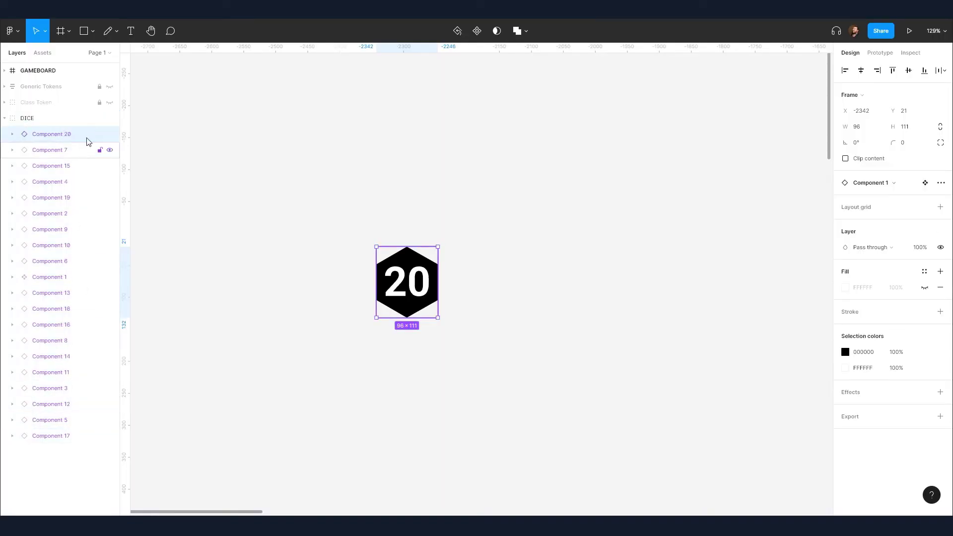
pyautogui.click(110, 118)
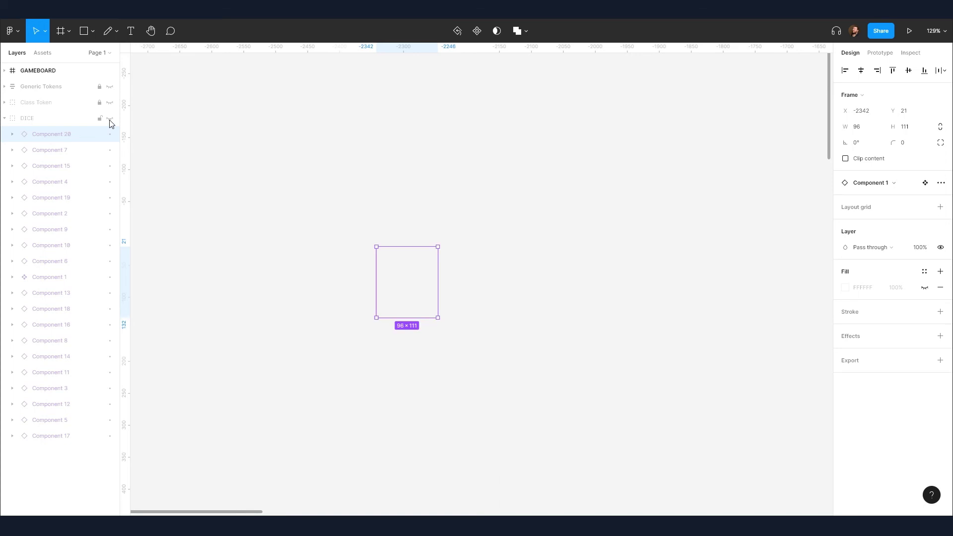
pyautogui.click(110, 119)
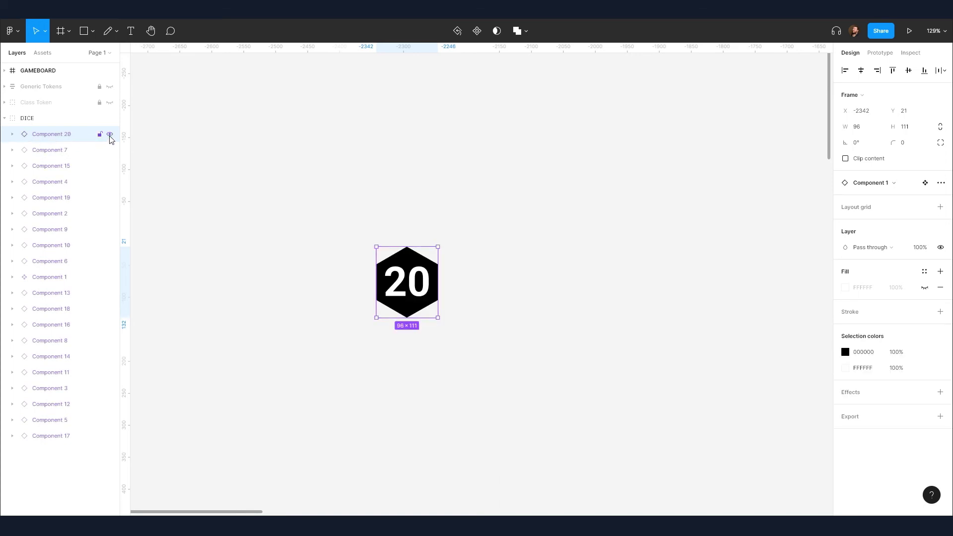
pyautogui.moveTo(110, 136)
pyautogui.mouseDown()
pyautogui.moveTo(111, 437)
pyautogui.moveTo(110, 139)
pyautogui.mouseUp()
# - Shuffle the DICE faces with Plugins > Sorter > Sort Random (children)
pyautogui.rightClick(405, 283)
pyautogui.moveTo(489, 437)
pyautogui.moveTo(595, 437)
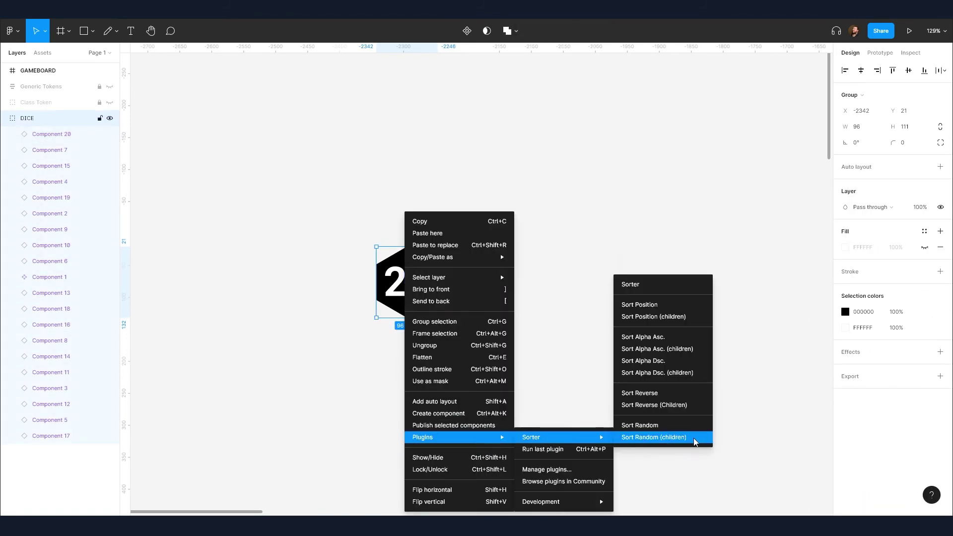
pyautogui.click(654, 437)
pyautogui.rightClick(403, 290)
pyautogui.moveTo(489, 436)
pyautogui.moveTo(531, 439)
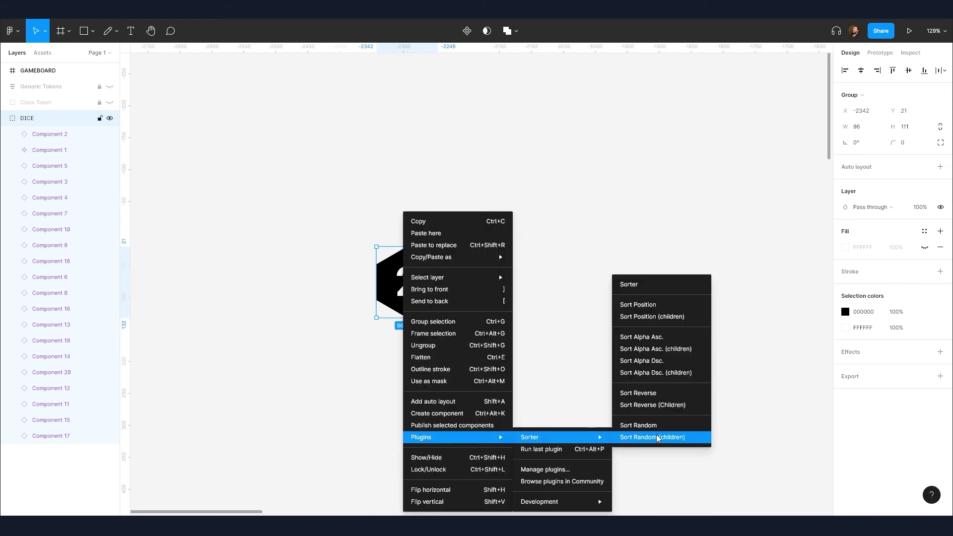